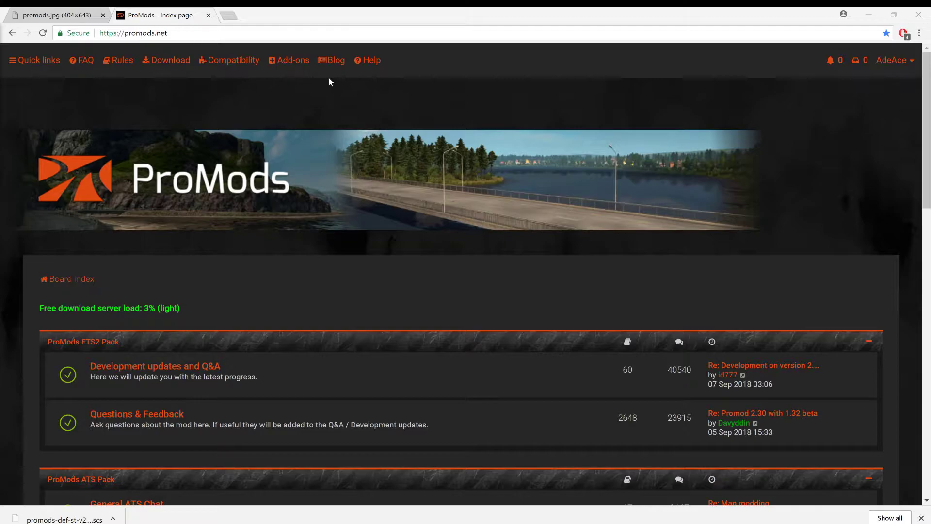
Step: Open the Compatibility page and examine the game version and map DLCs required for ProMods v2.30
left_click(216, 63)
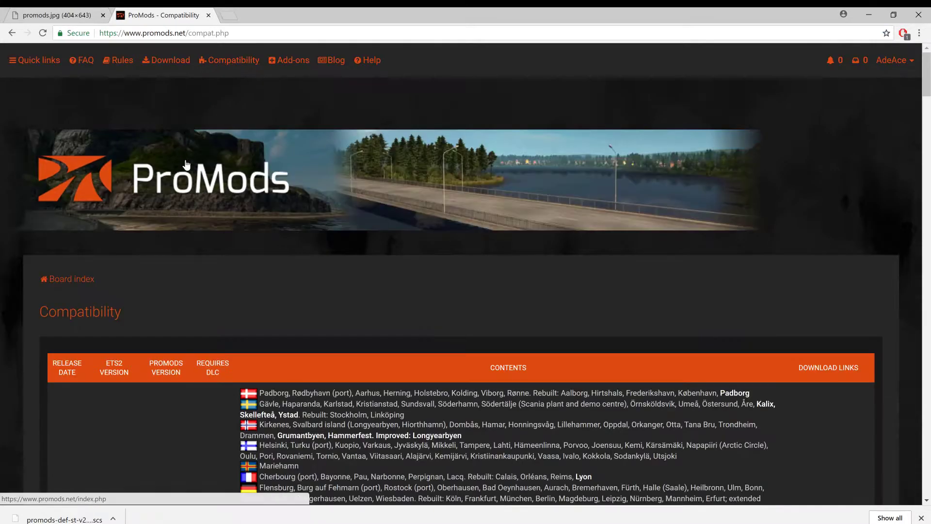
scroll(296, 270, "down", 10)
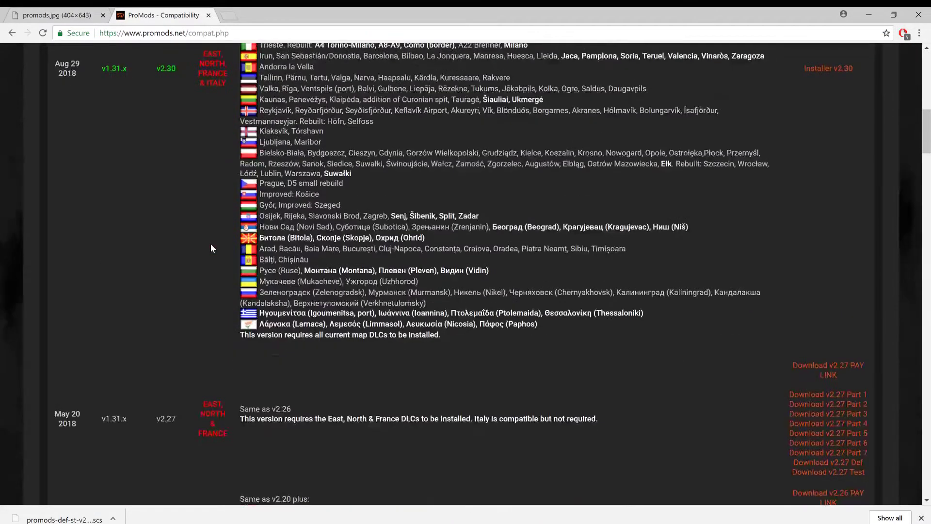
scroll(212, 247, "down", 5)
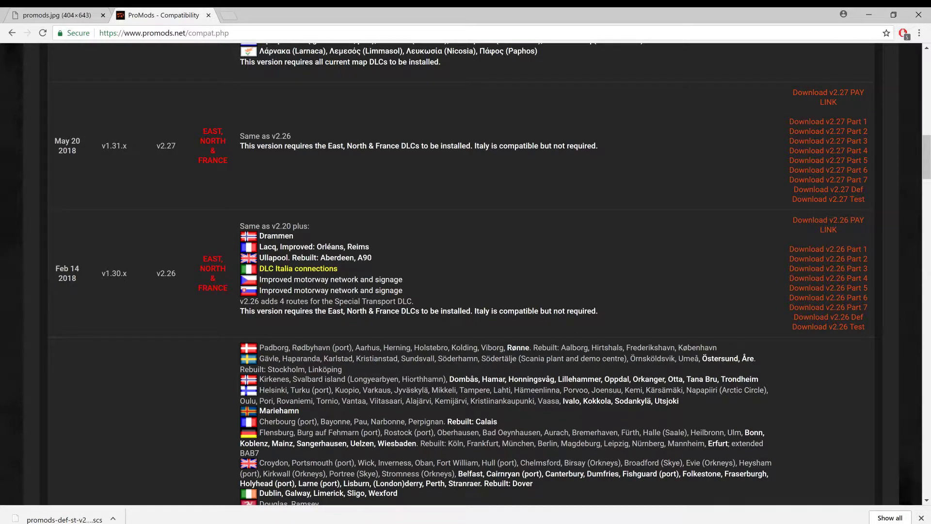
scroll(167, 278, "up", 12)
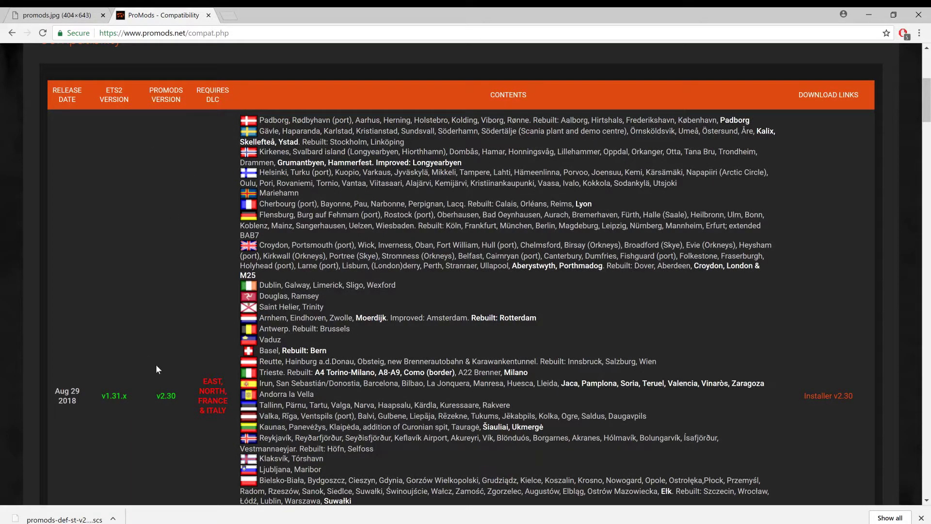
scroll(158, 366, "down", 5)
scroll(165, 229, "up", 3)
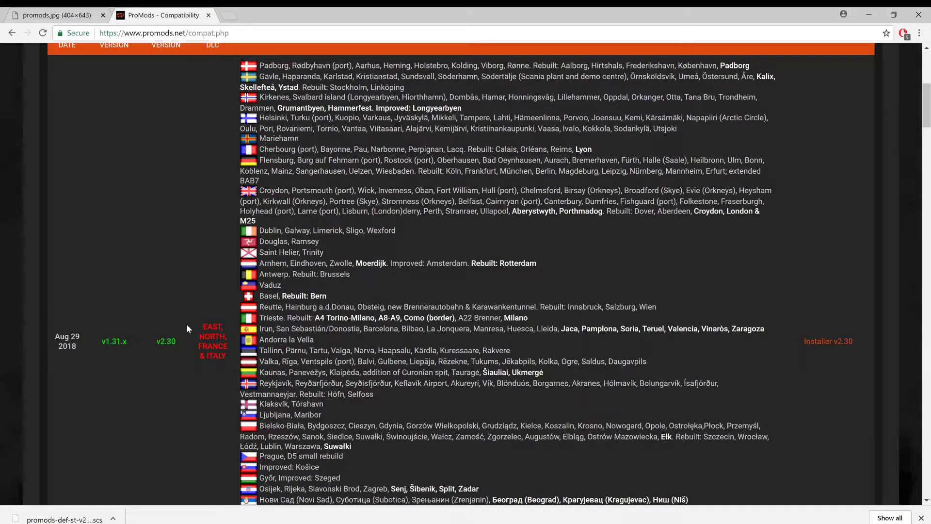
left_click_drag(235, 328, 233, 341)
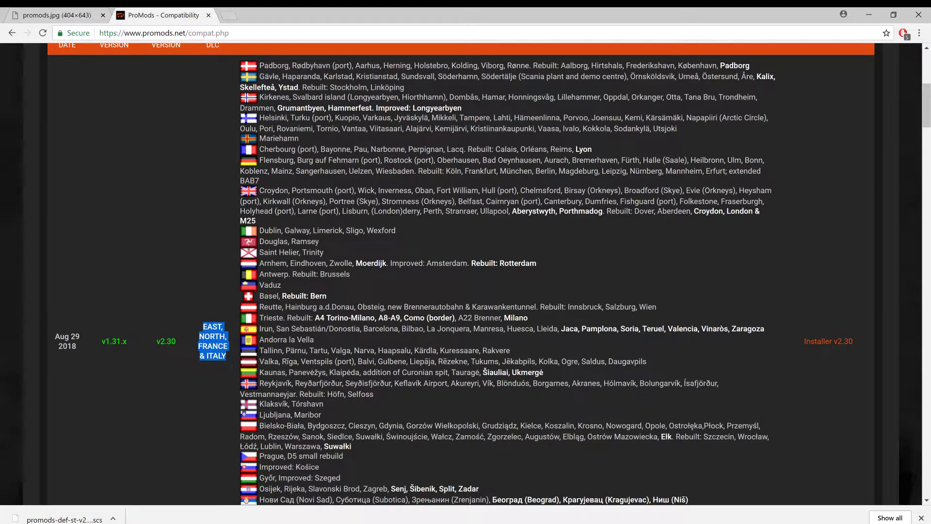
left_click(187, 286)
scroll(194, 354, "up", 6)
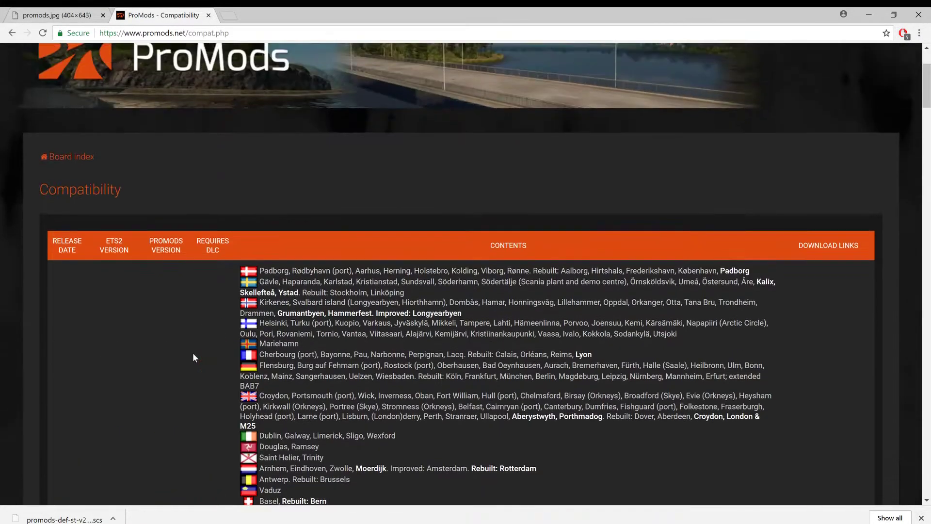
scroll(163, 297, "up", 2)
Step: Start the ProMods download setup in English and open the def file generator
left_click(159, 61)
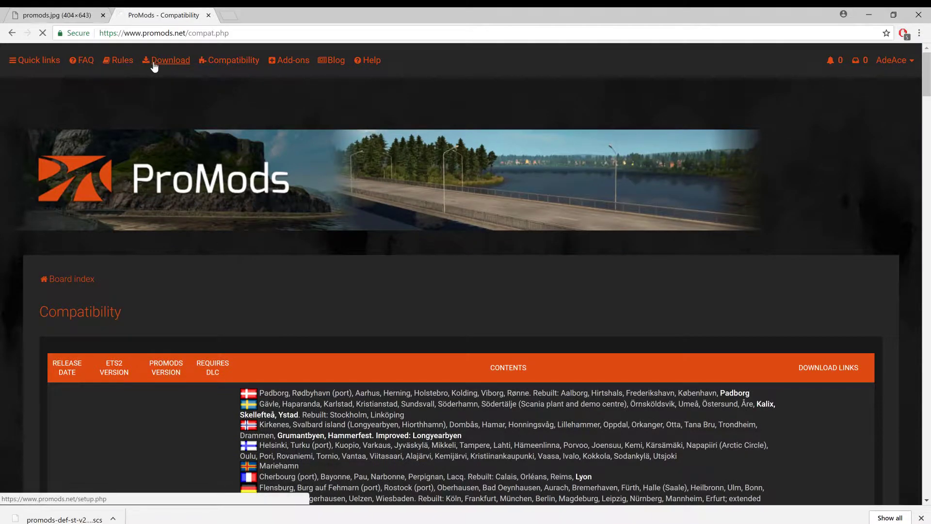
scroll(260, 295, "down", 5)
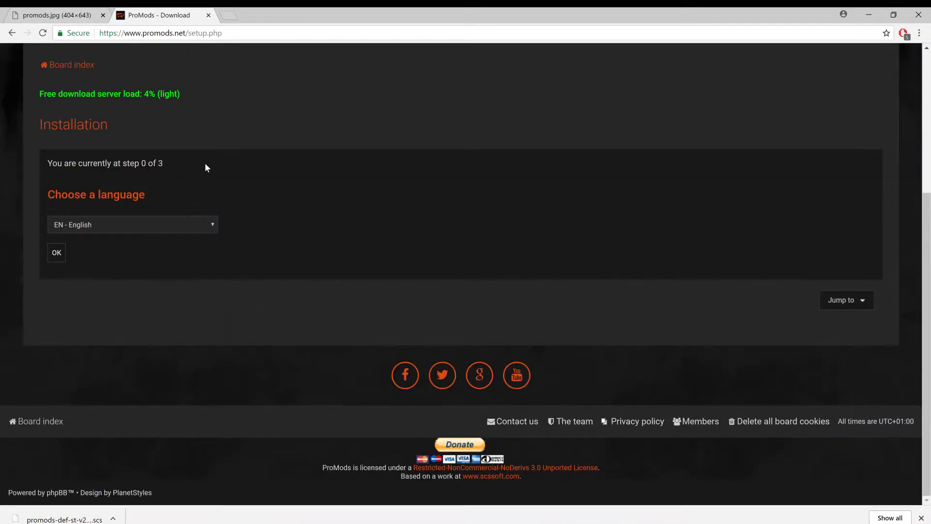
left_click(58, 254)
scroll(228, 245, "down", 4)
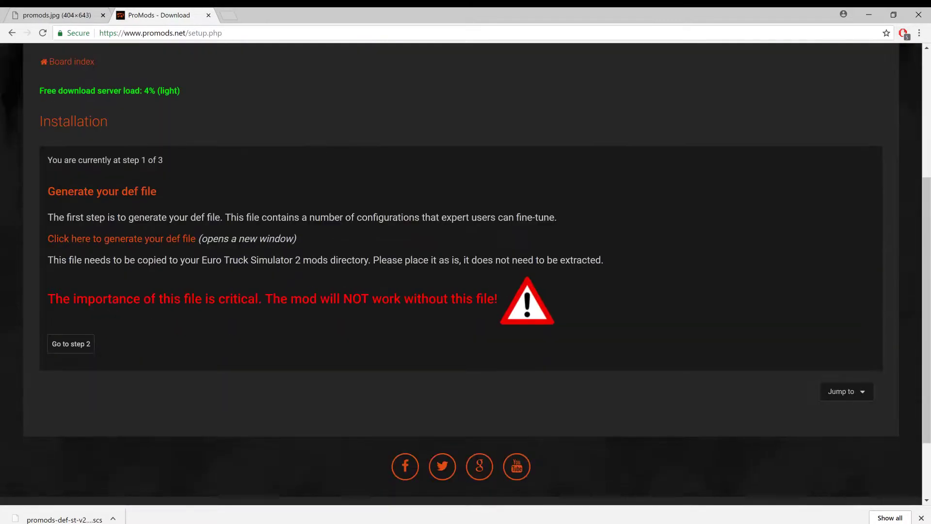
scroll(229, 246, "up", 1)
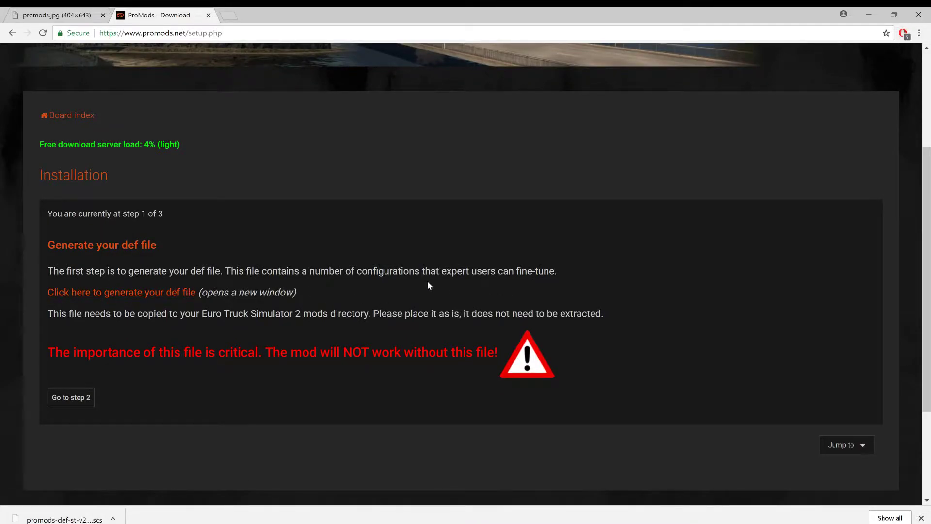
left_click(117, 296)
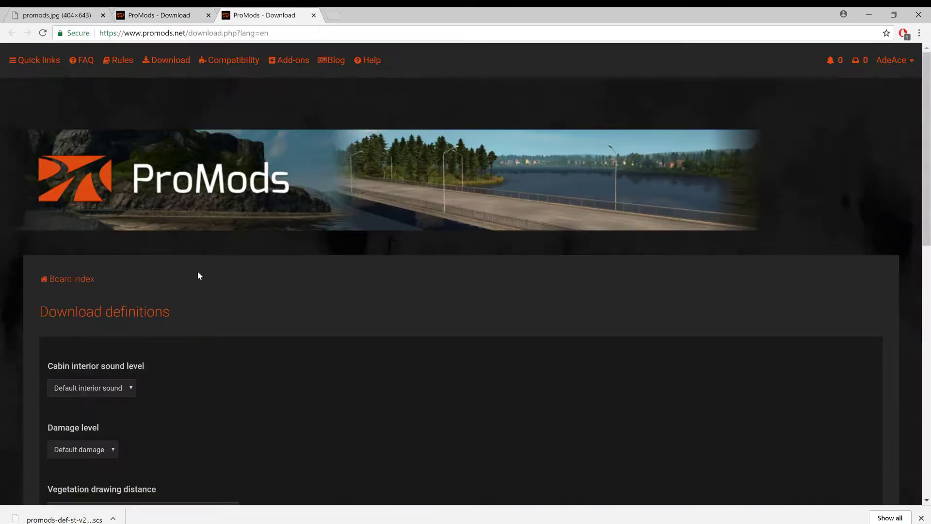
Step: Set the vegetation drawing distance to High drawing distance (high performance PC)
scroll(280, 284, "down", 3)
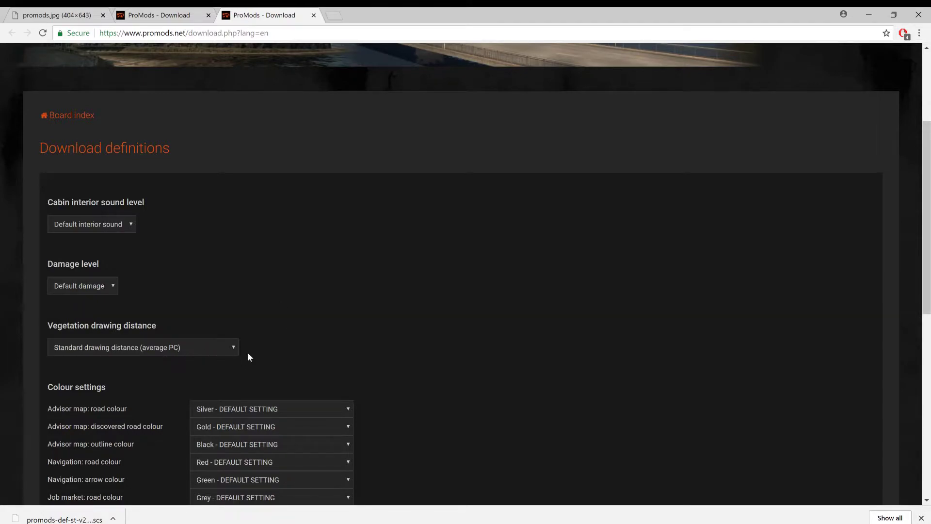
left_click(196, 348)
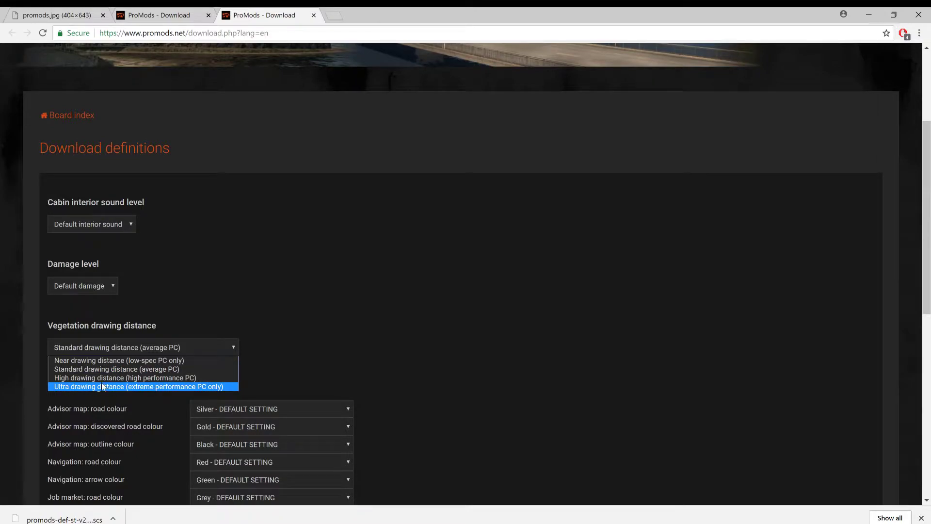
left_click(142, 378)
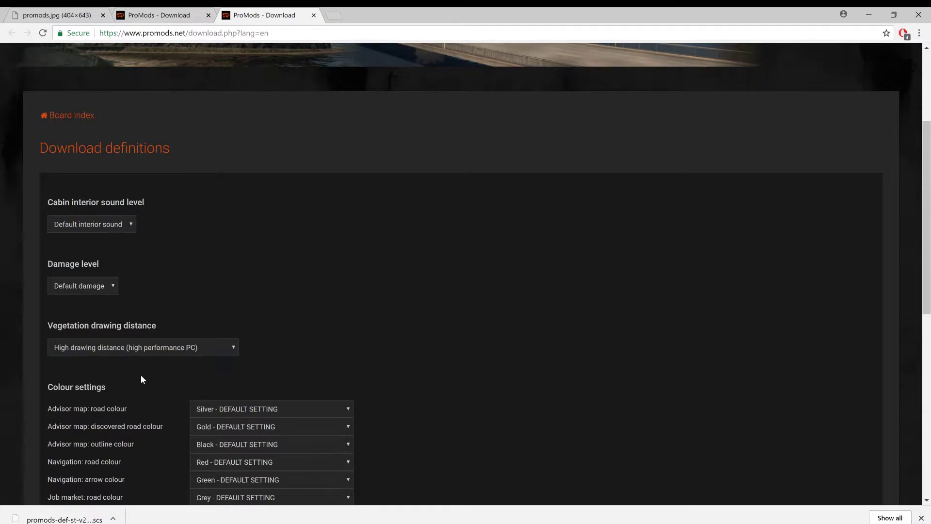
Step: Enable the Special Transport DLC option, leaving Rusmap unchecked, and generate the def file for download
scroll(176, 373, "down", 1)
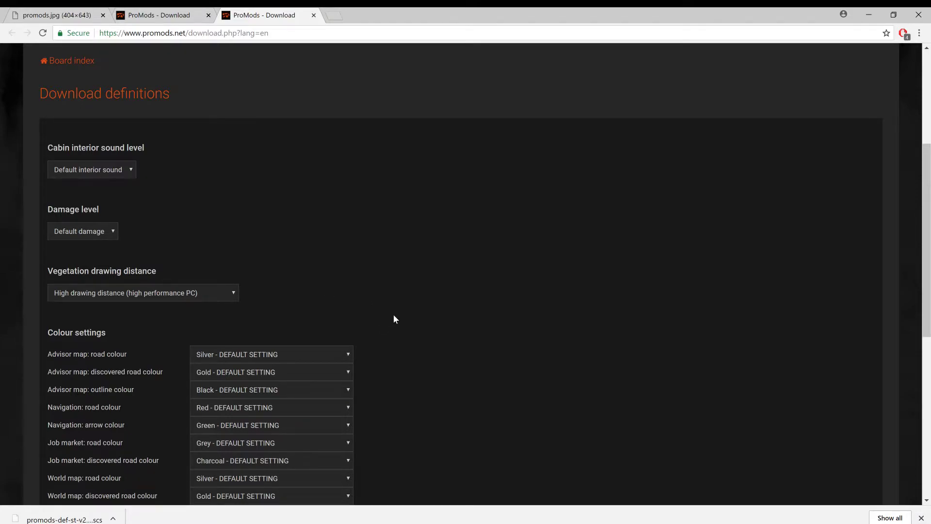
scroll(352, 330, "down", 2)
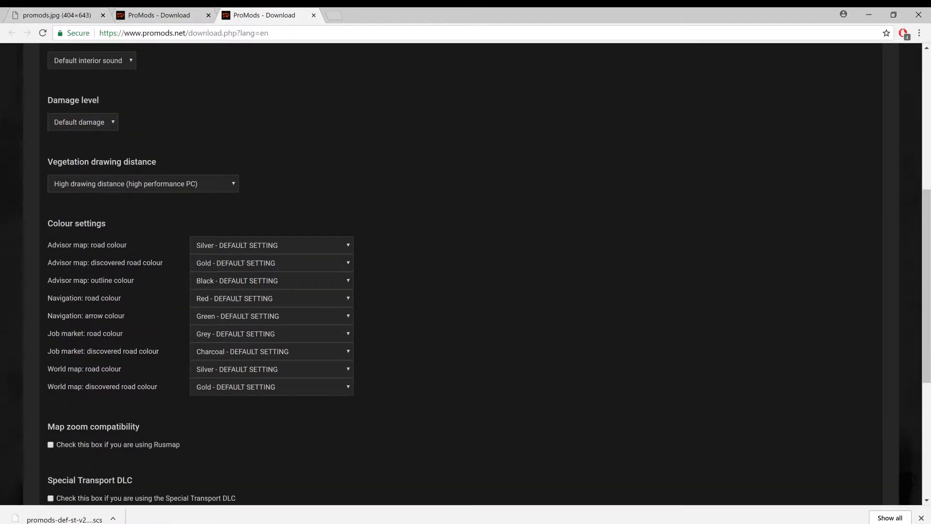
scroll(149, 262, "down", 3)
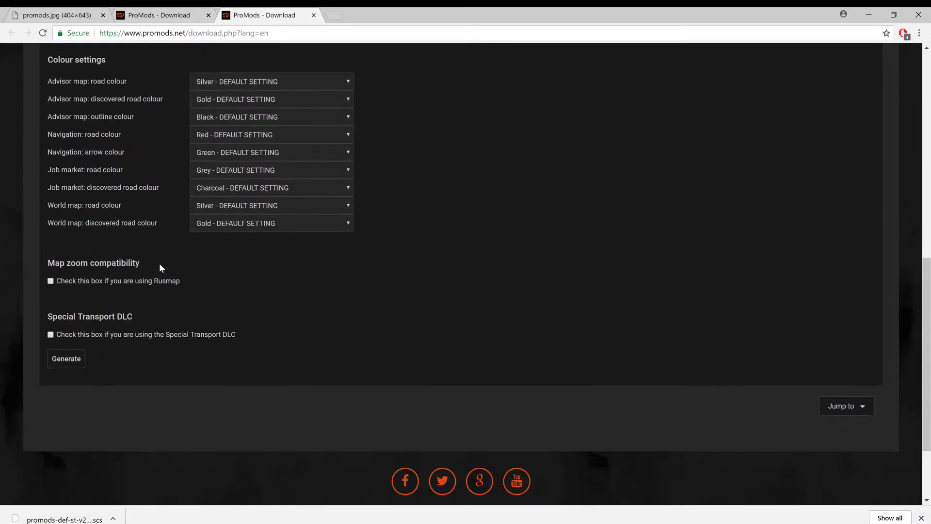
left_click_drag(200, 282, 56, 281)
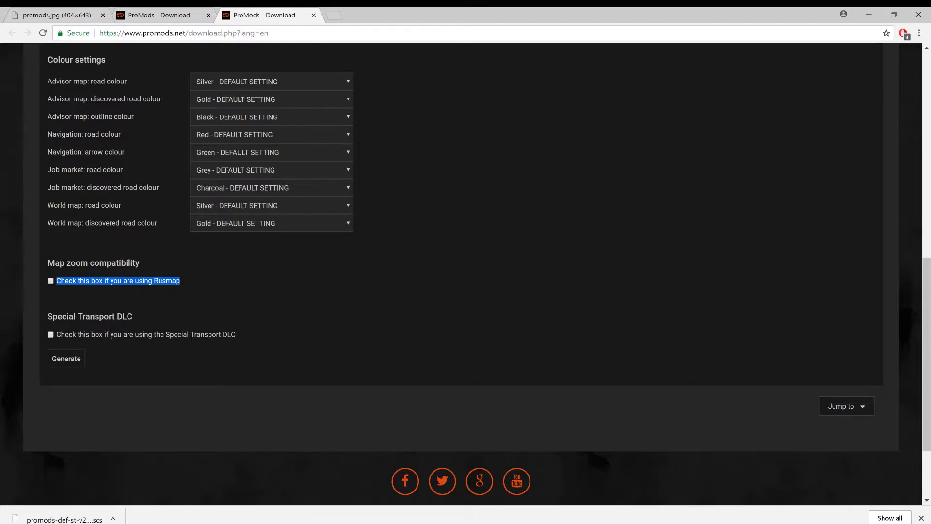
left_click(196, 298)
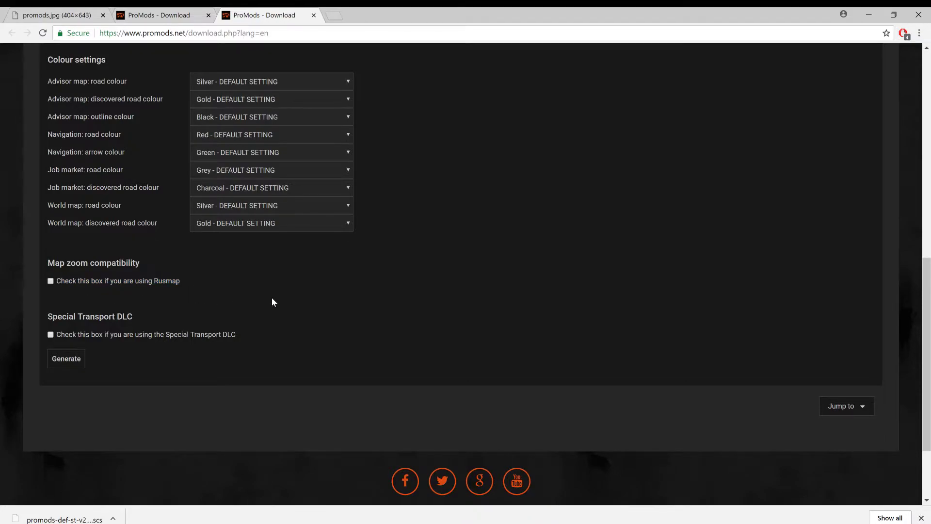
scroll(360, 295, "down", 2)
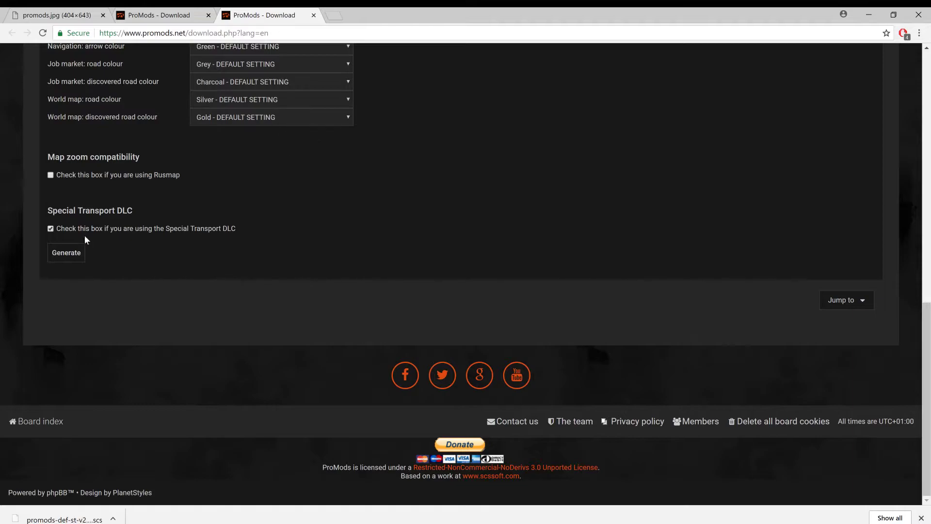
left_click(63, 254)
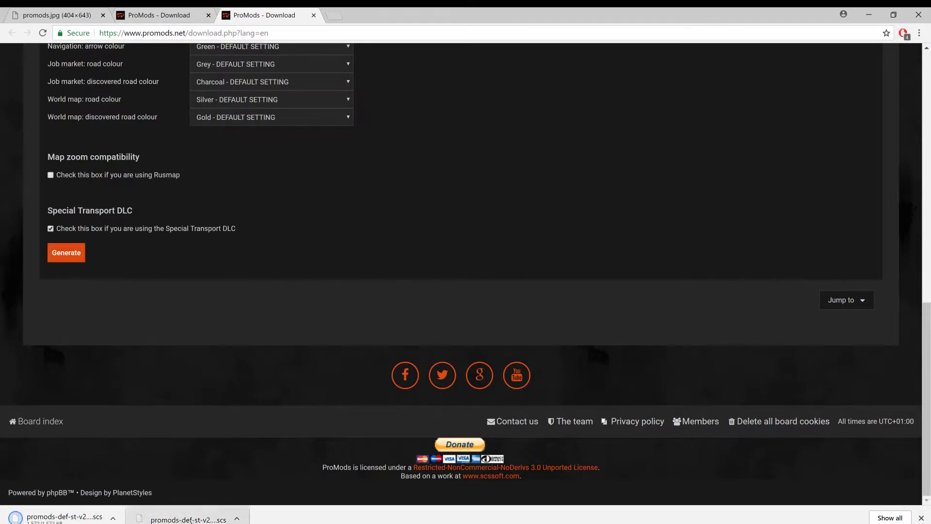
left_click(237, 519)
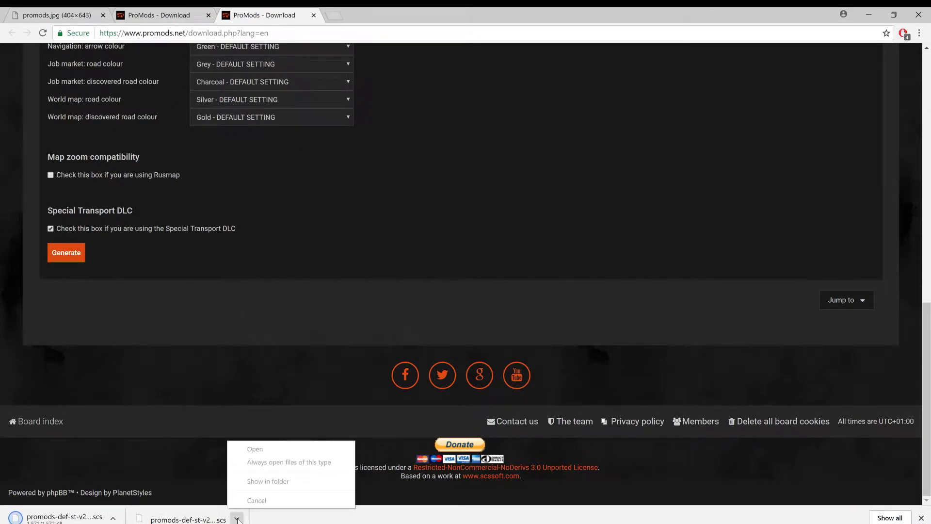
left_click(300, 522)
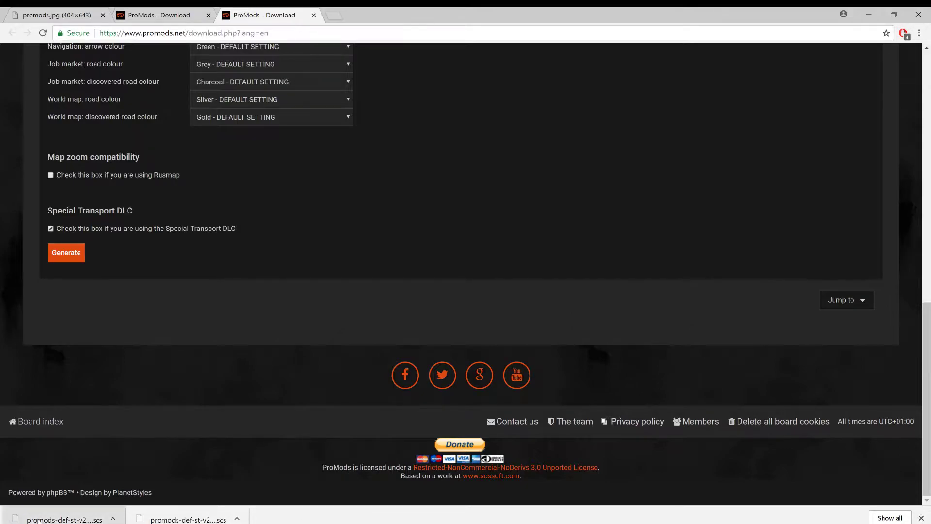
Step: Close the def file generator page and proceed to step 2 of the installation
scroll(317, 203, "up", 10)
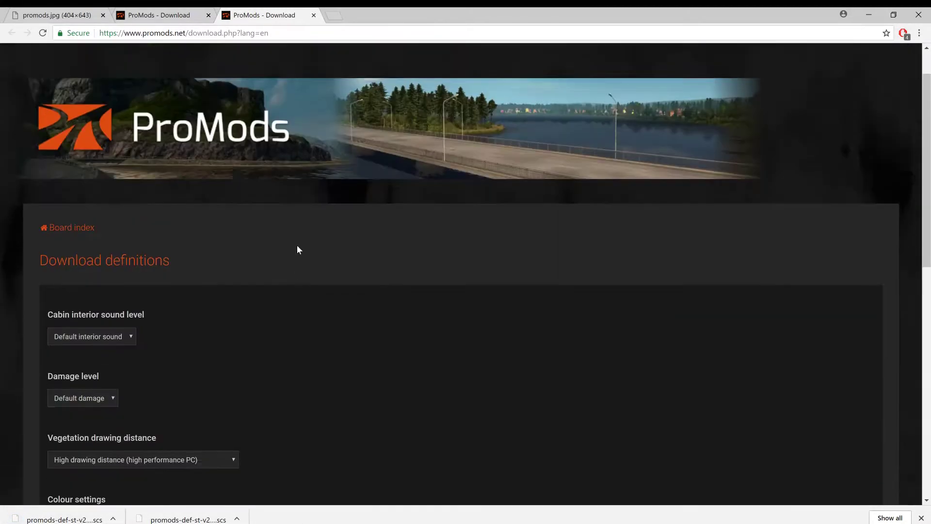
scroll(297, 239, "up", 1)
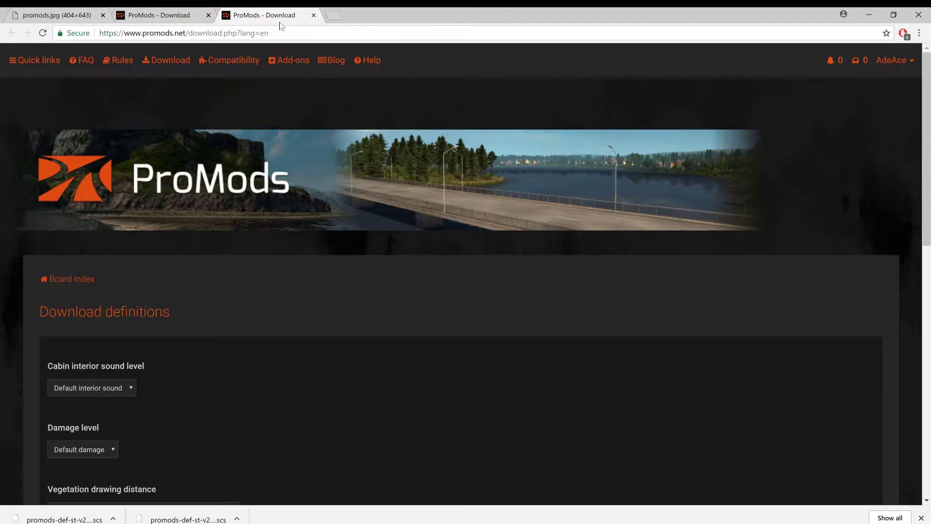
left_click(313, 15)
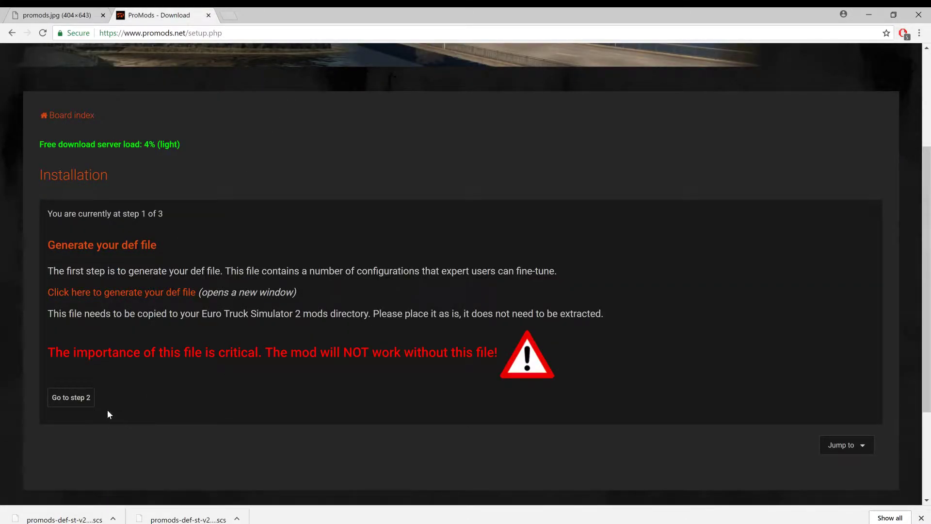
left_click(77, 400)
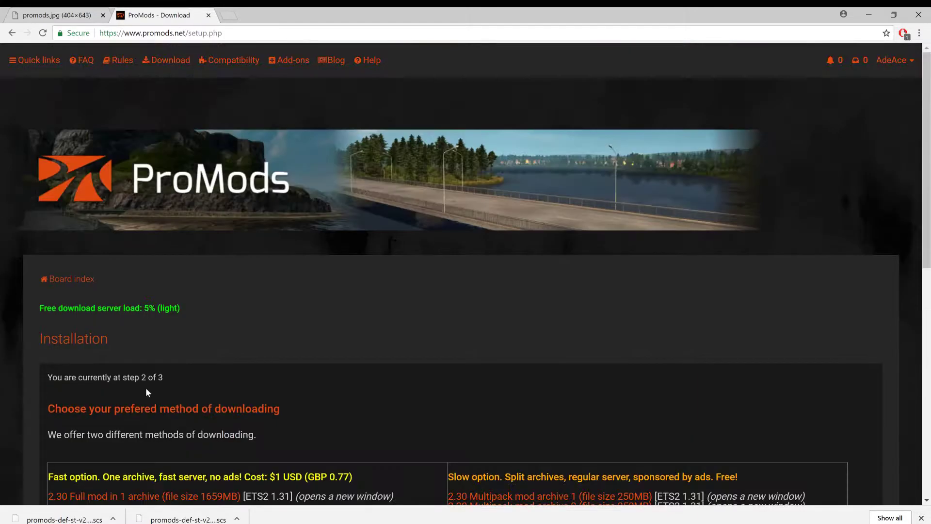
Step: Choose the paid 2.30 Full mod in 1 archive and continue its purchase to the PayPal guest checkout form
scroll(269, 334, "down", 2)
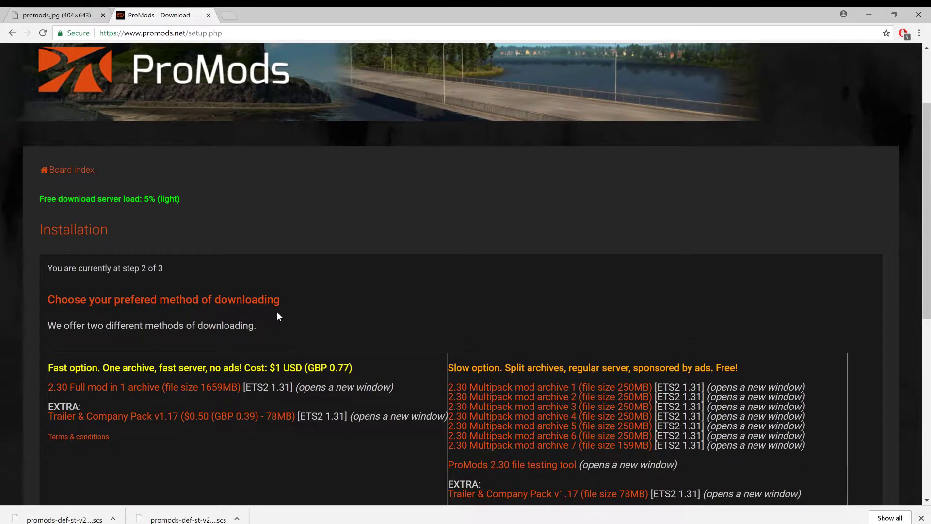
scroll(269, 313, "down", 1)
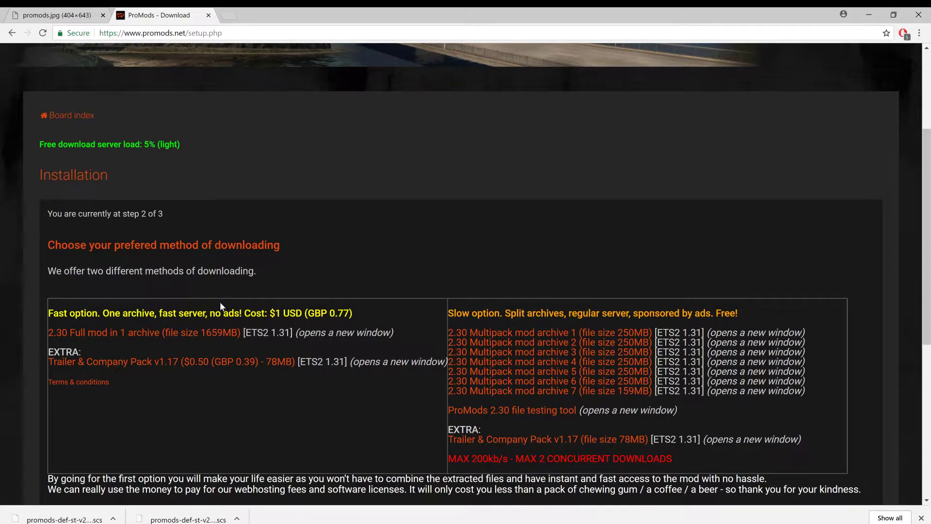
scroll(346, 272, "down", 1)
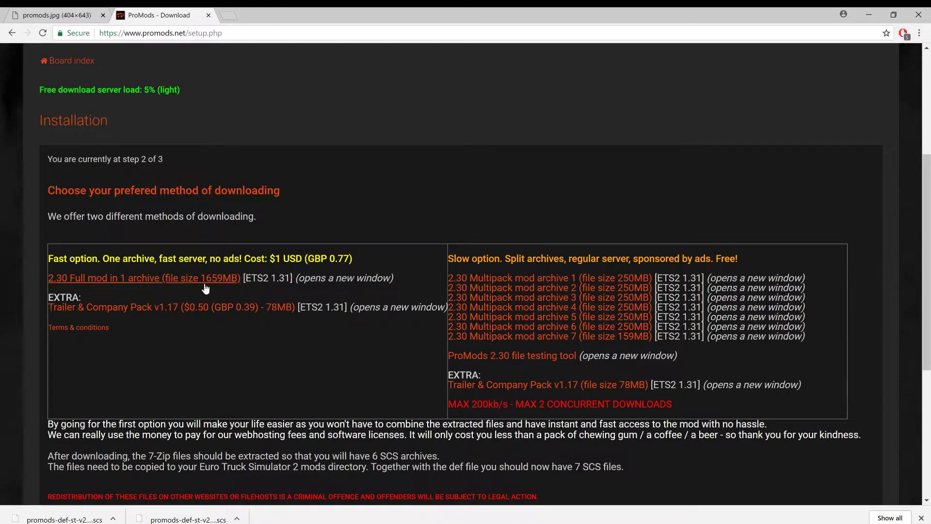
left_click(104, 280)
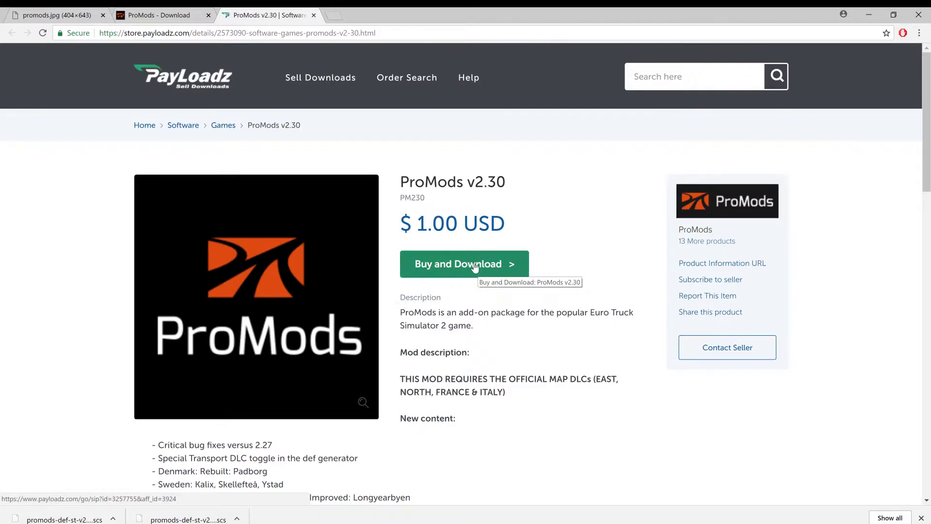
left_click(440, 271)
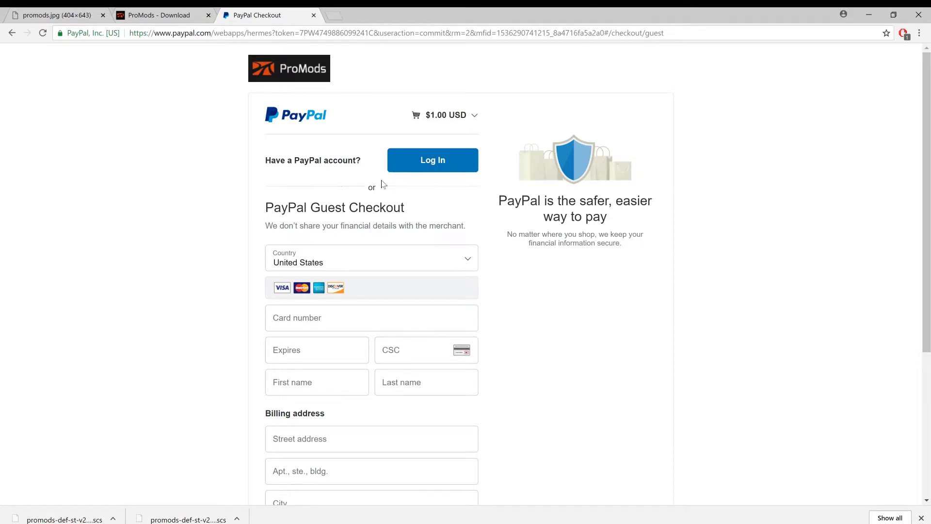
scroll(224, 206, "down", 2)
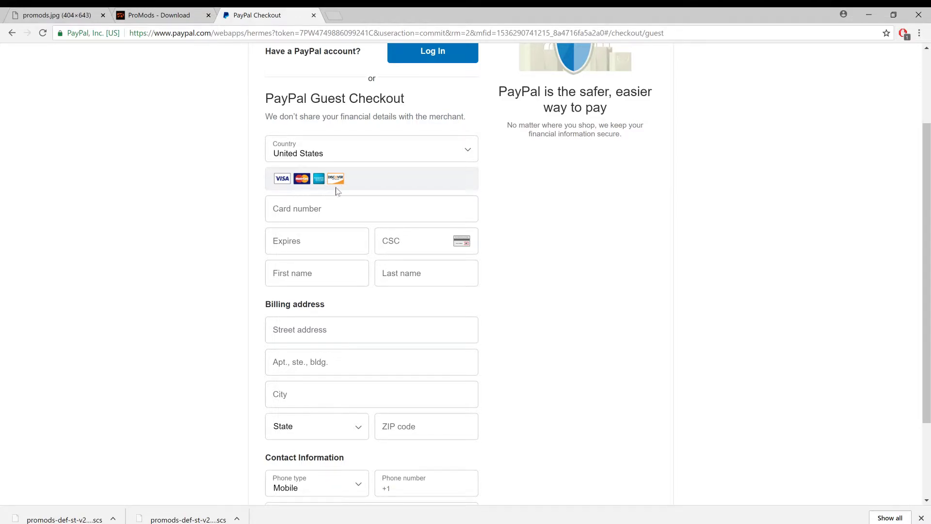
scroll(349, 297, "down", 3)
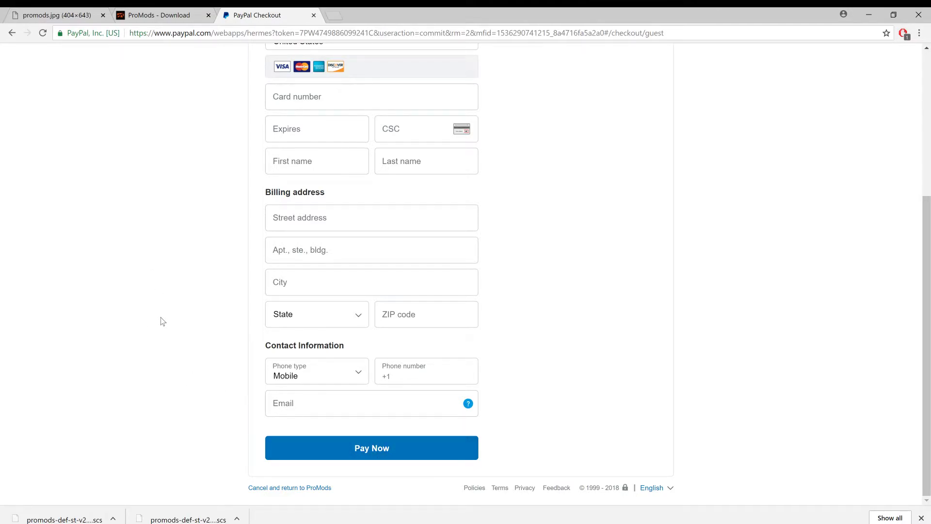
Step: Look over the PayPal guest checkout form, and close both the checkout and the ProMods download page without paying
scroll(161, 320, "up", 2)
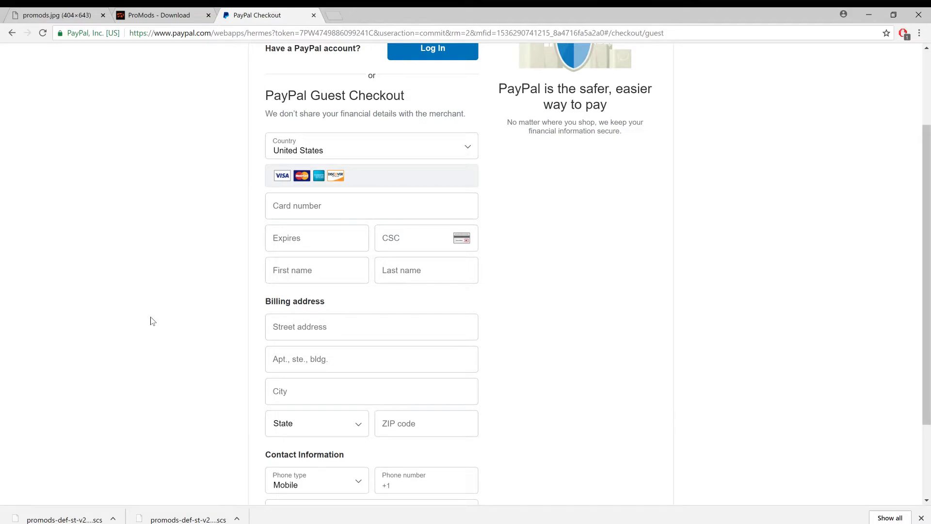
scroll(155, 323, "down", 2)
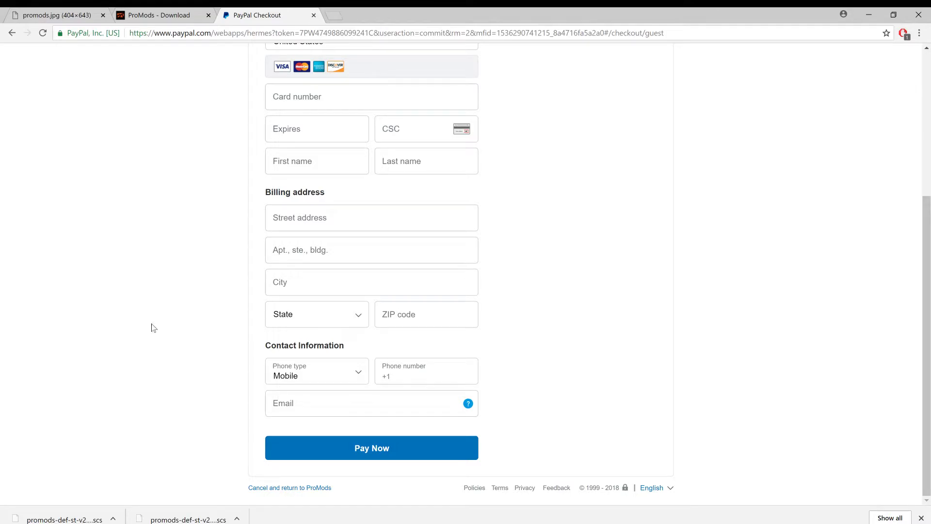
scroll(144, 288, "up", 5)
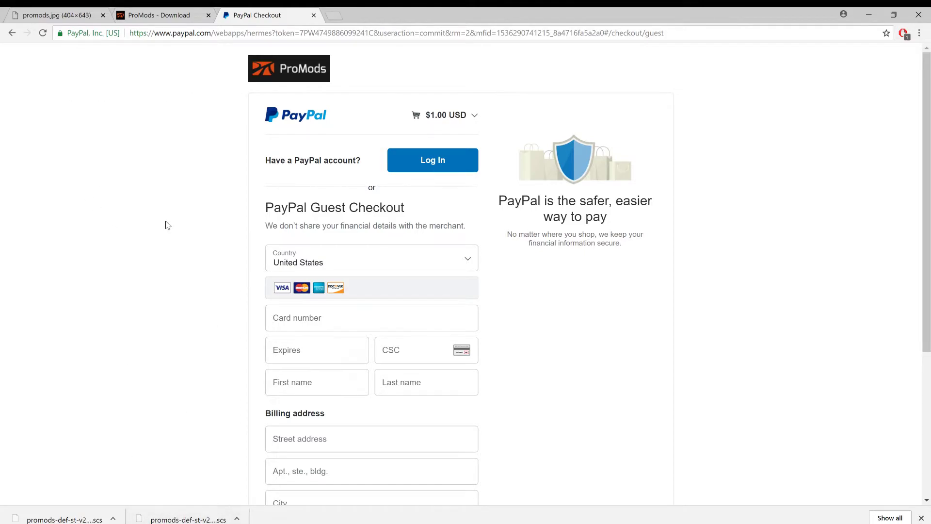
left_click(197, 16)
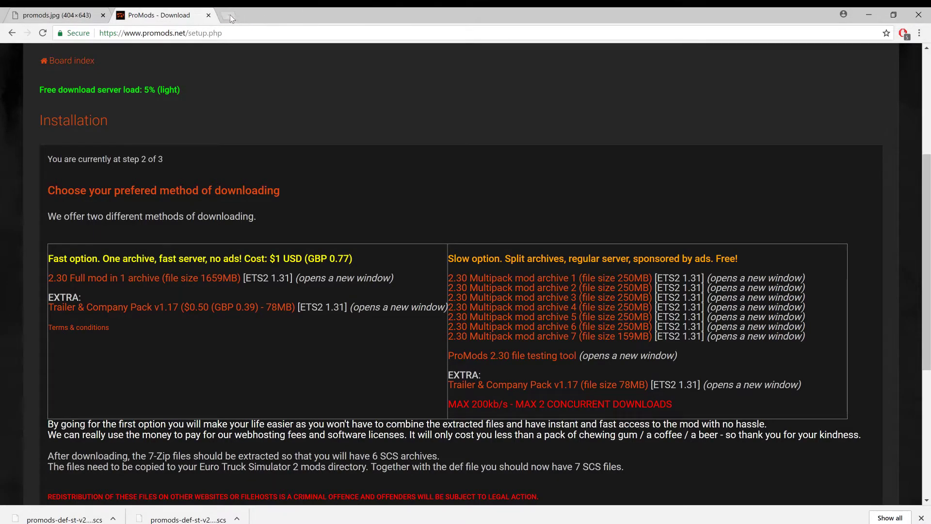
left_click(209, 16)
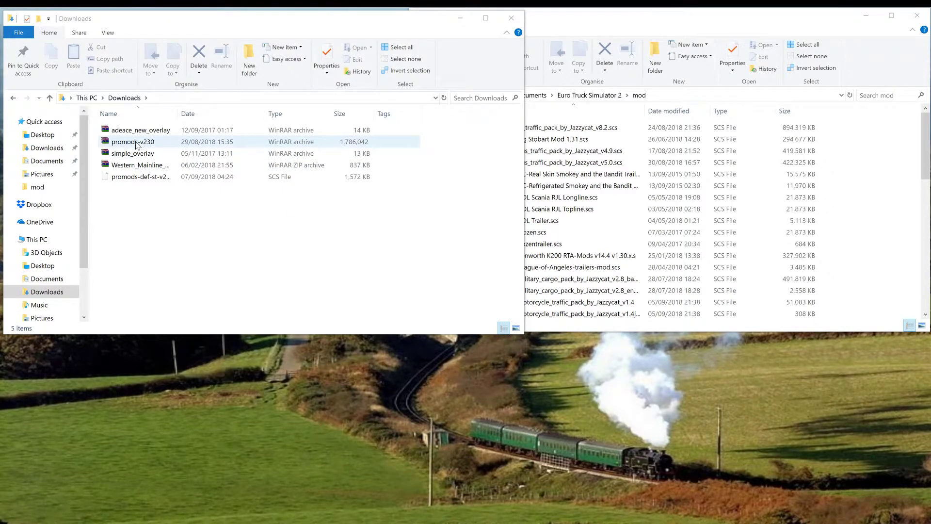
Step: Move the promods-def-st-v230.scs file from Downloads into the Euro Truck Simulator 2 mod folder, replacing the existing copy
left_click(190, 210)
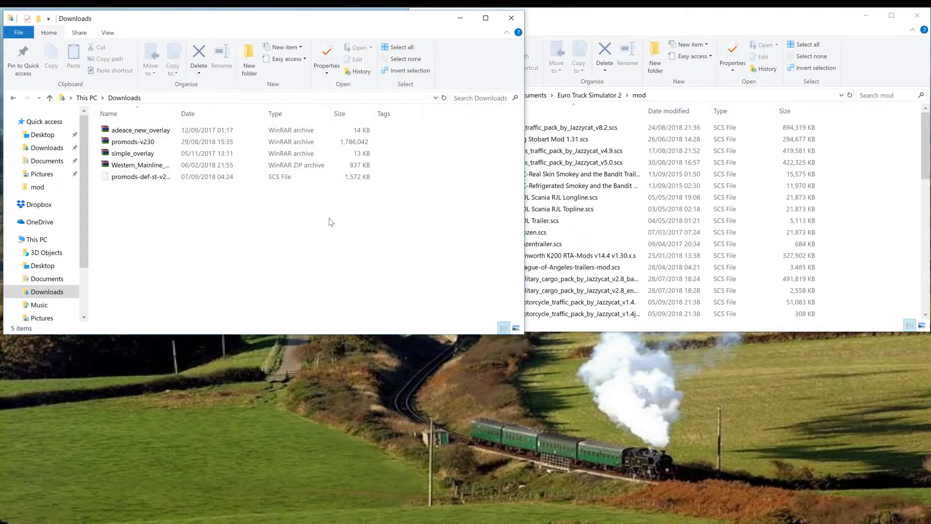
left_click_drag(159, 178, 867, 200)
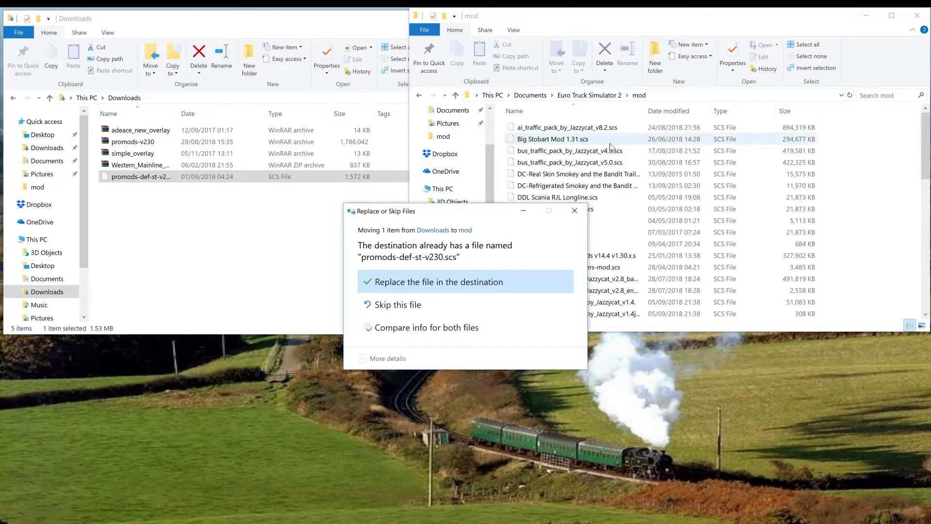
left_click(440, 286)
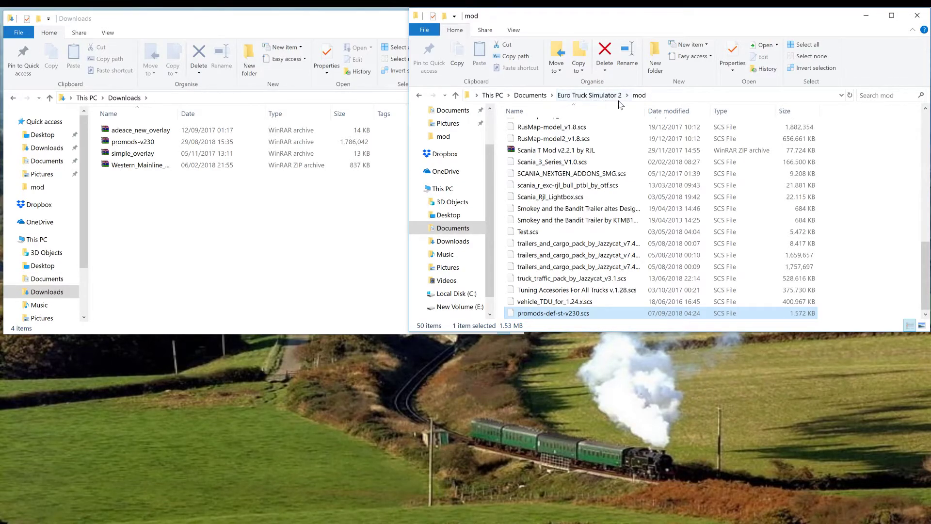
Step: Open the promods-v230 archive from Downloads, dismiss the WinRAR licence reminder and single out its six SCS files, leaving out the readme
left_click(182, 259)
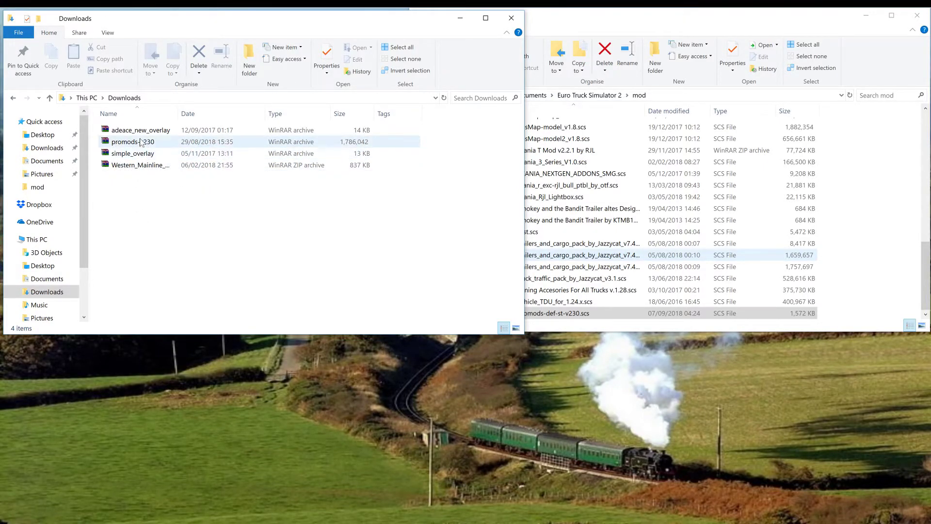
double_click(125, 143)
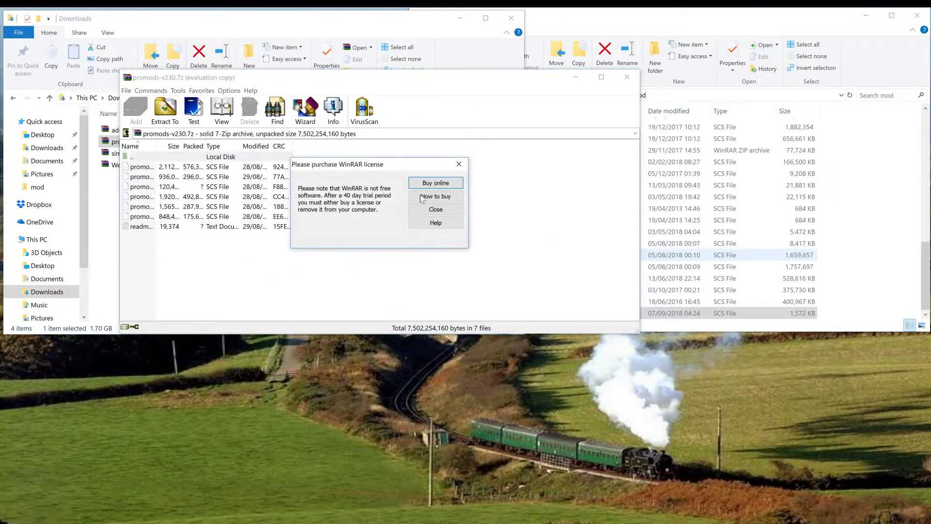
left_click(431, 213)
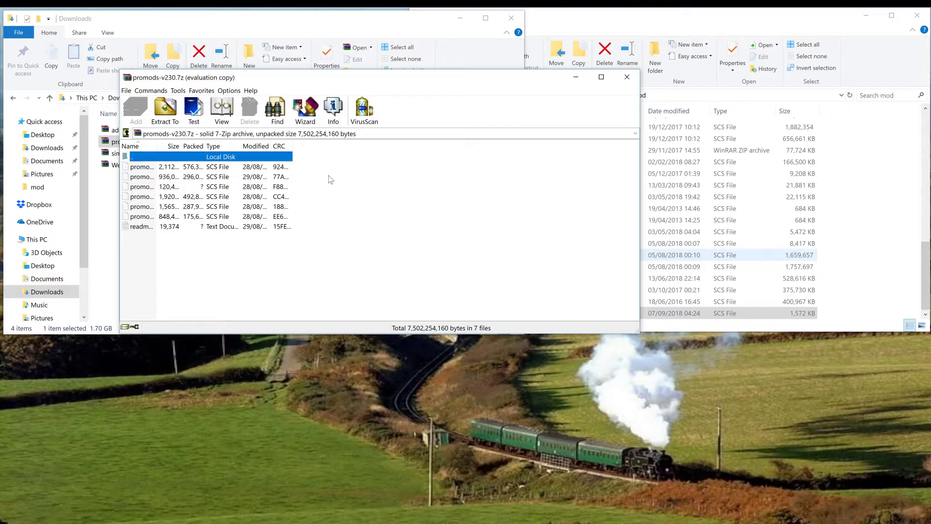
left_click_drag(308, 168, 217, 214)
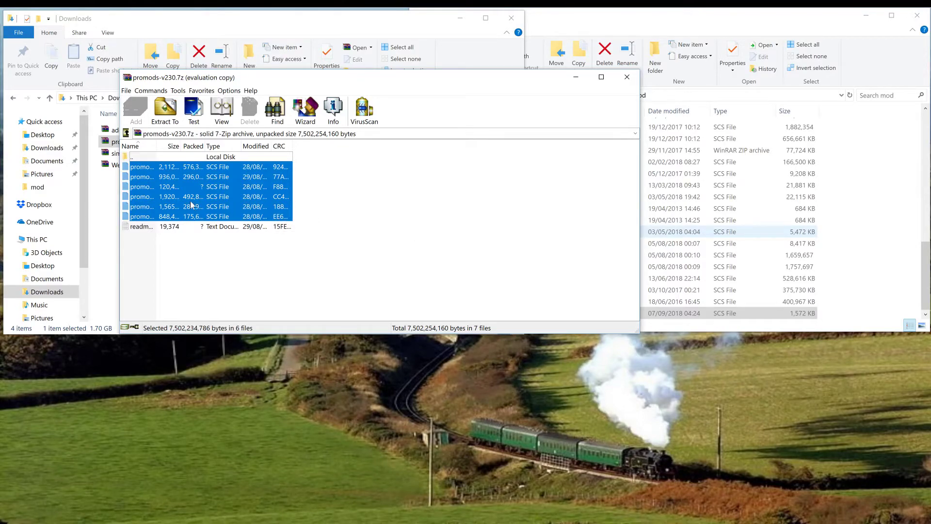
left_click_drag(194, 190, 461, 208)
left_click(461, 208)
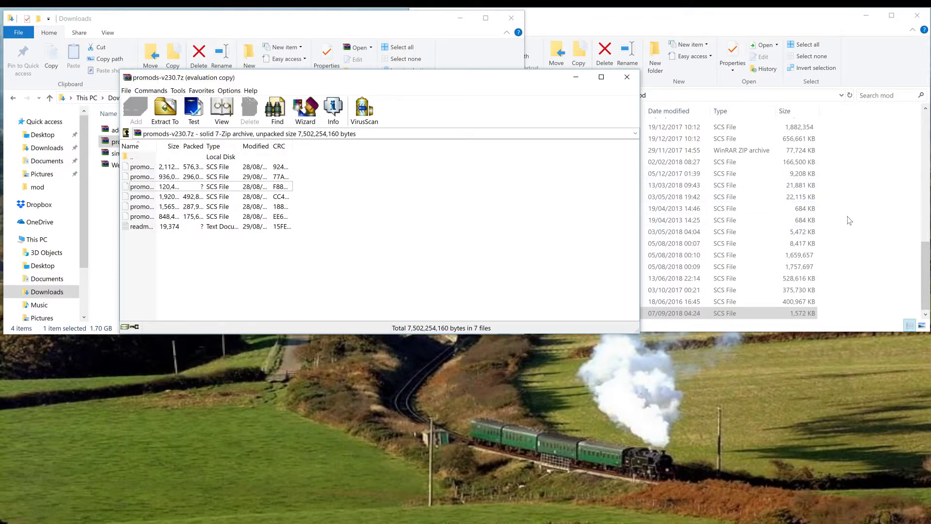
Step: Check the mod folder for the six promods v230 SCS files and the promods-def-st-v230.scs file
left_click(855, 207)
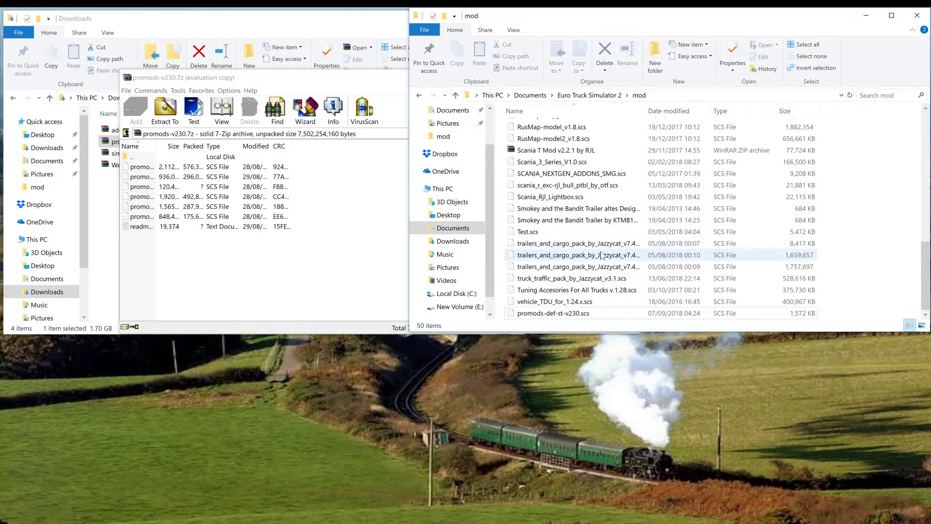
scroll(600, 256, "up", 2)
scroll(600, 256, "up", 3)
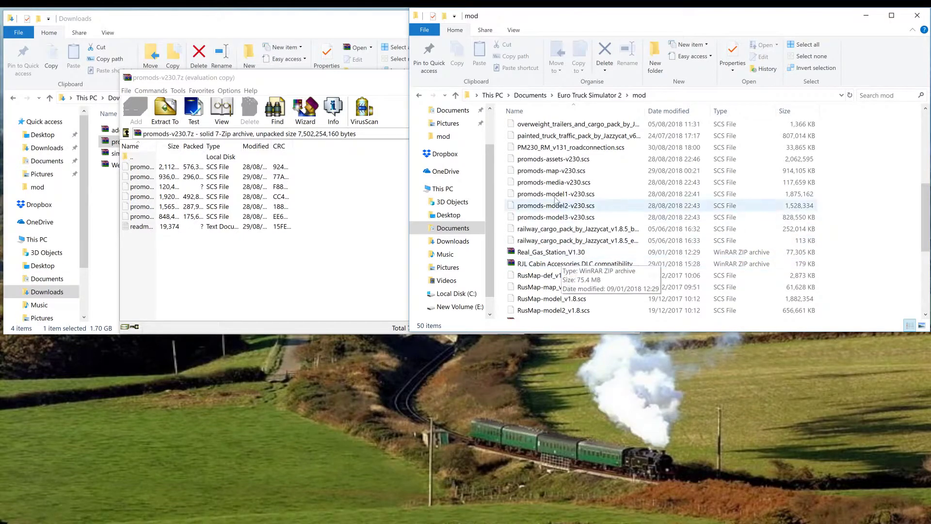
left_click_drag(500, 160, 613, 223)
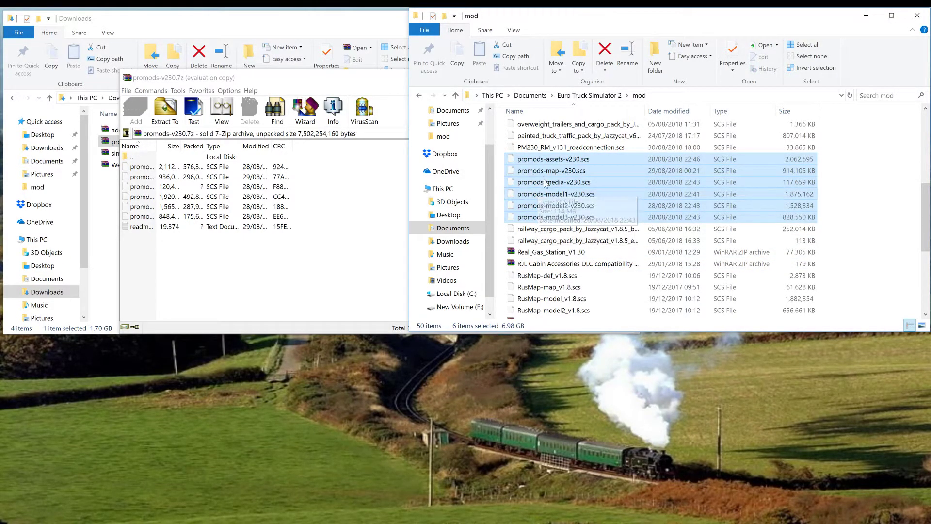
scroll(565, 201, "down", 5)
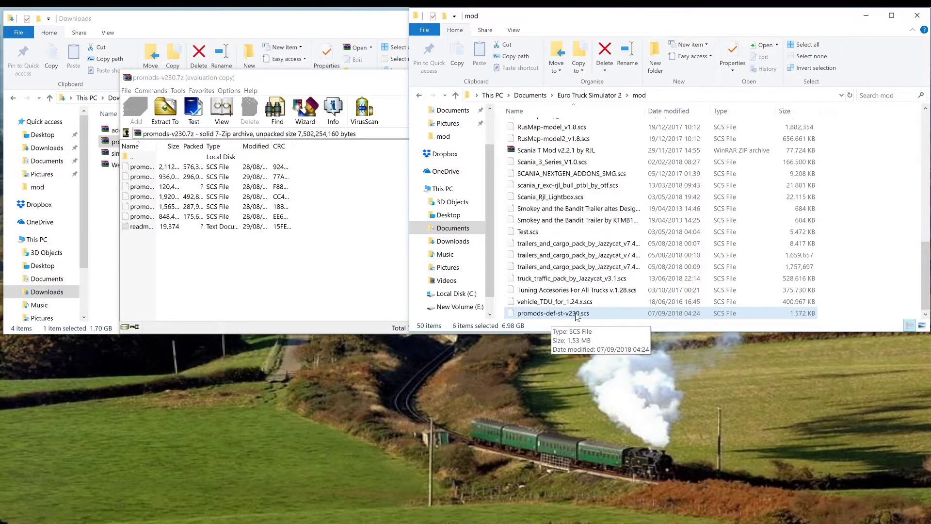
scroll(557, 272, "up", 5)
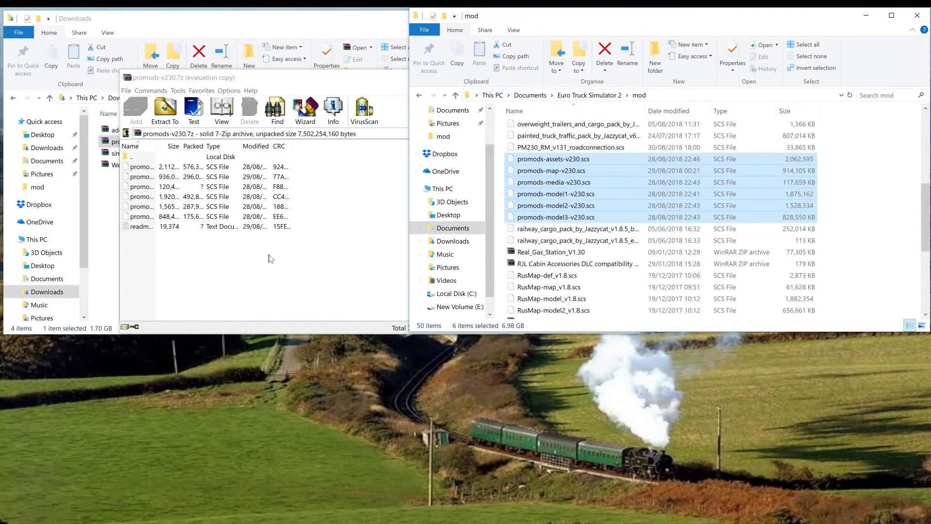
Step: Close the promods-v230 archive, the mod folder and the Downloads folder
left_click(312, 283)
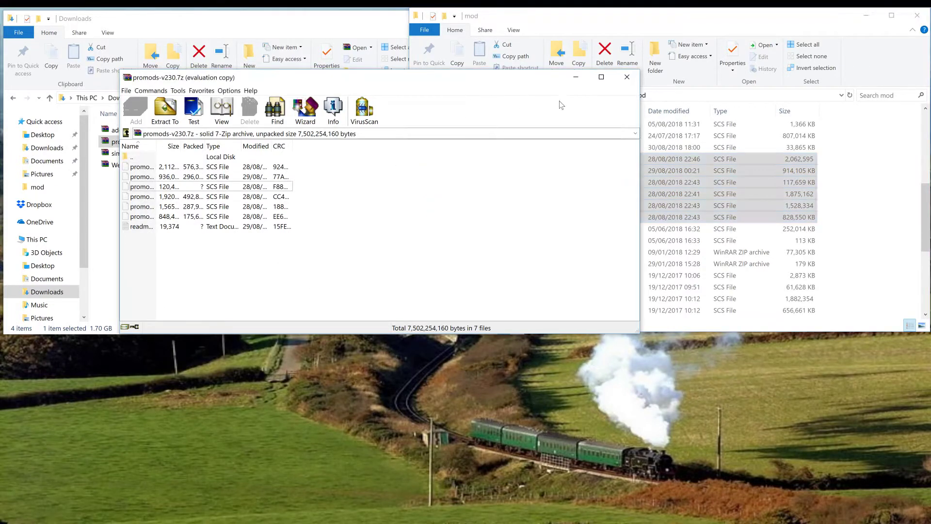
left_click(628, 77)
left_click_drag(652, 18, 322, 46)
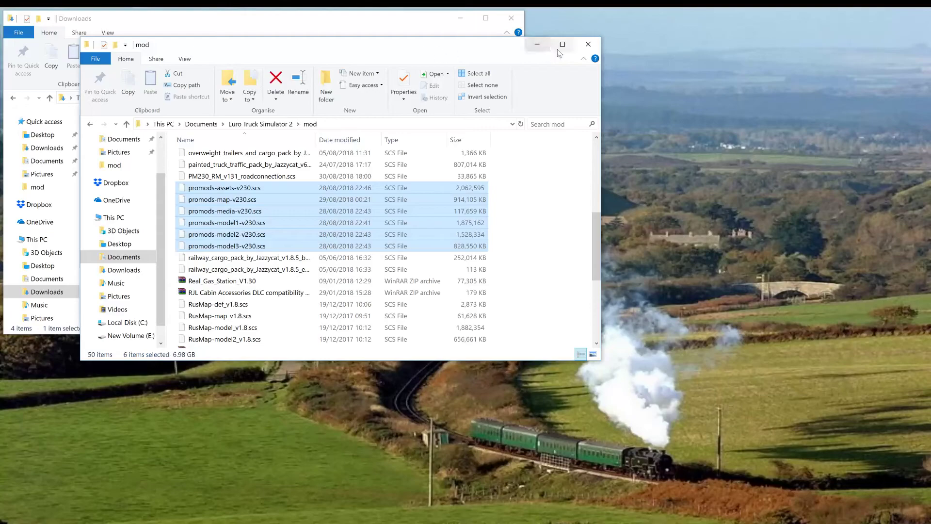
left_click(590, 42)
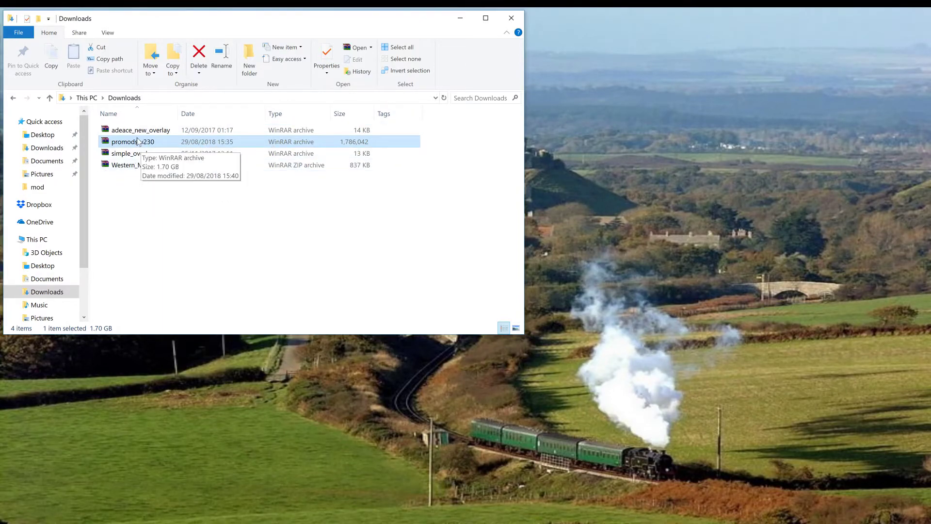
left_click(520, 22)
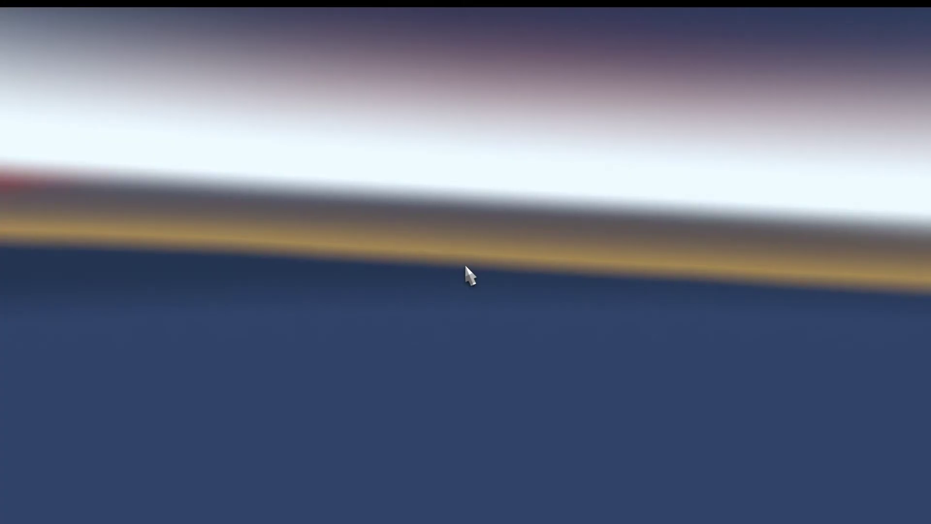
Step: Switch to Euro Truck Simulator 2, accept the advanced SDK features notice and start a new profile
key("alt+Tab")
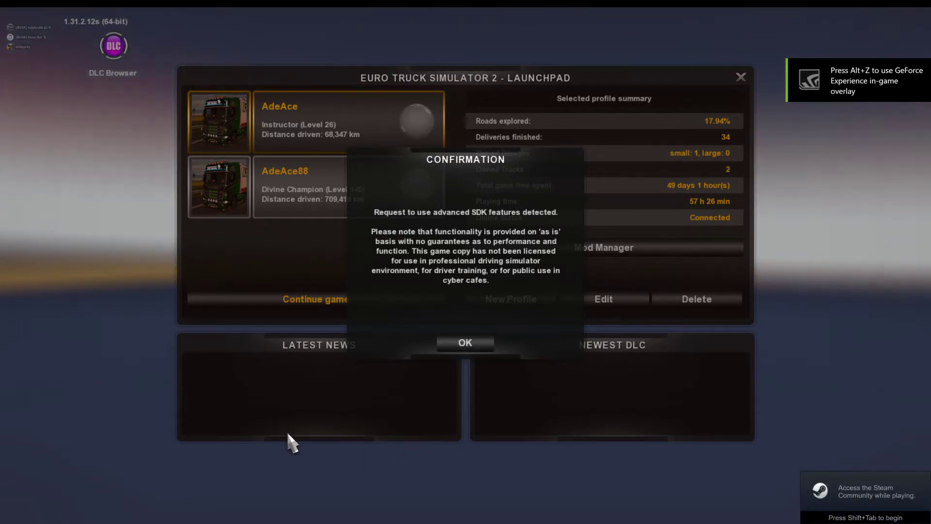
left_click(442, 346)
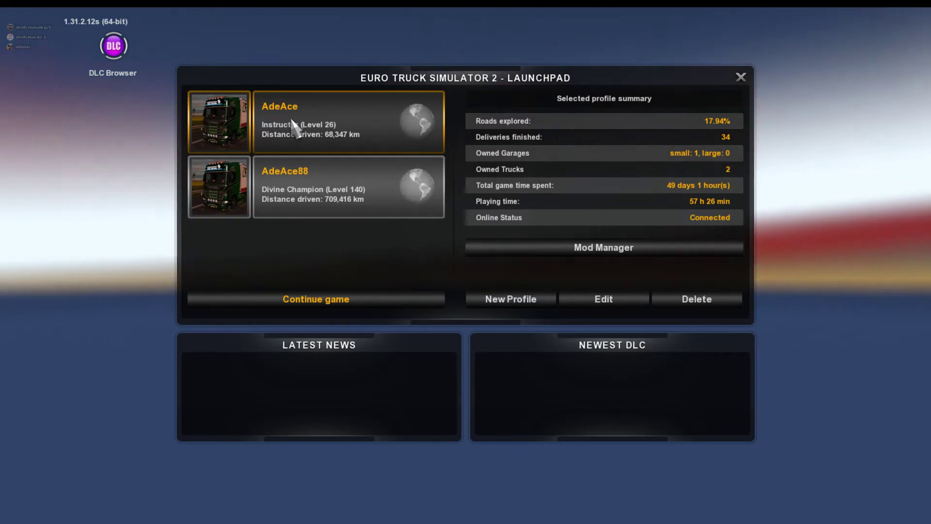
left_click(498, 301)
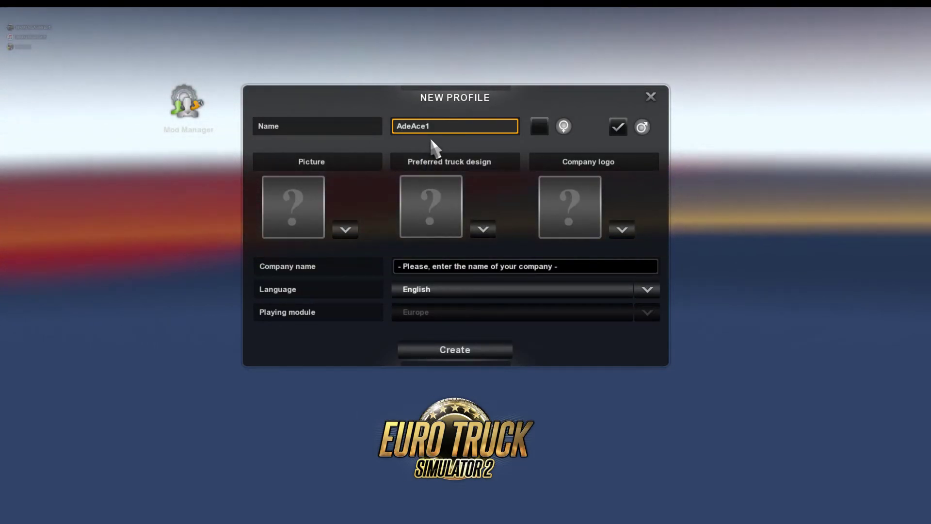
Step: Replace the suggested profile name with Test
key("BackSpace")
key("BackSpace")
key("BackSpace")
key("BackSpace")
key("BackSpace")
key("BackSpace")
key("BackSpace")
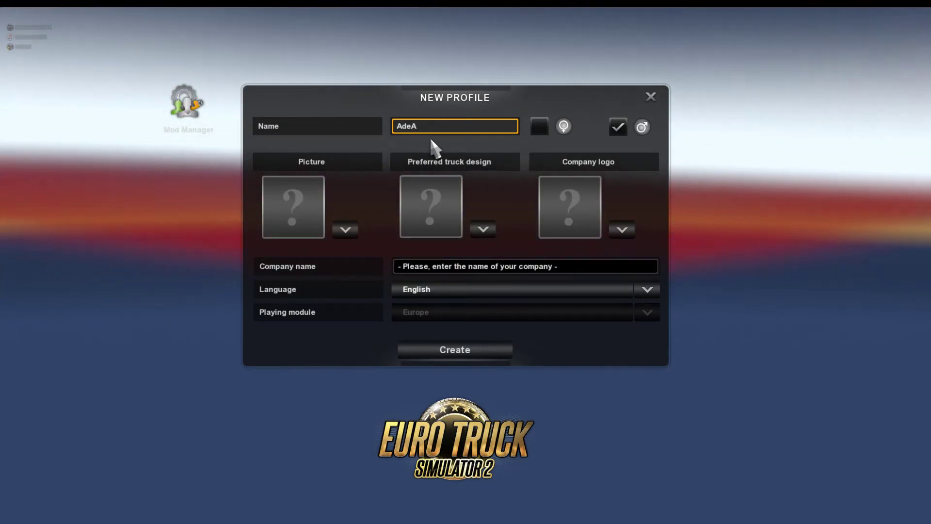
type("Test")
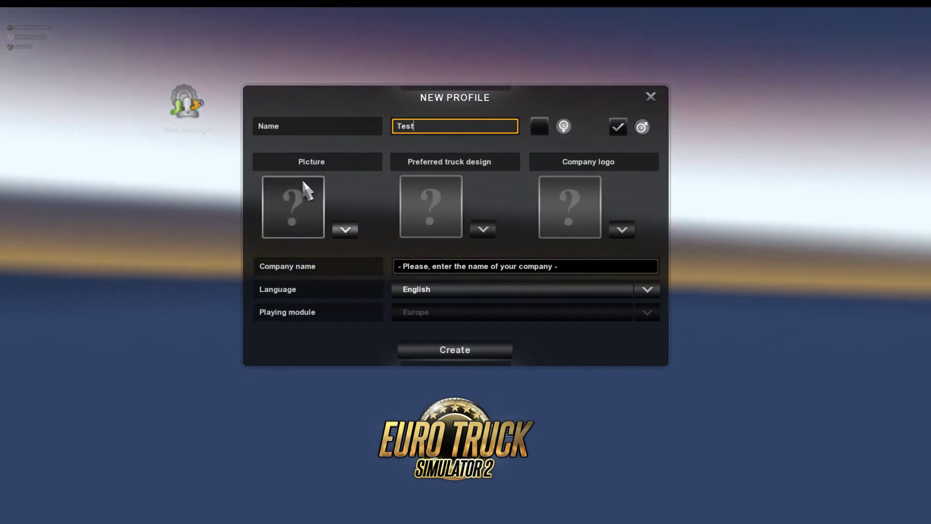
Step: Give the profile the smiling man's picture and the blue Scania as its preferred truck design
left_click(307, 208)
left_click(263, 276)
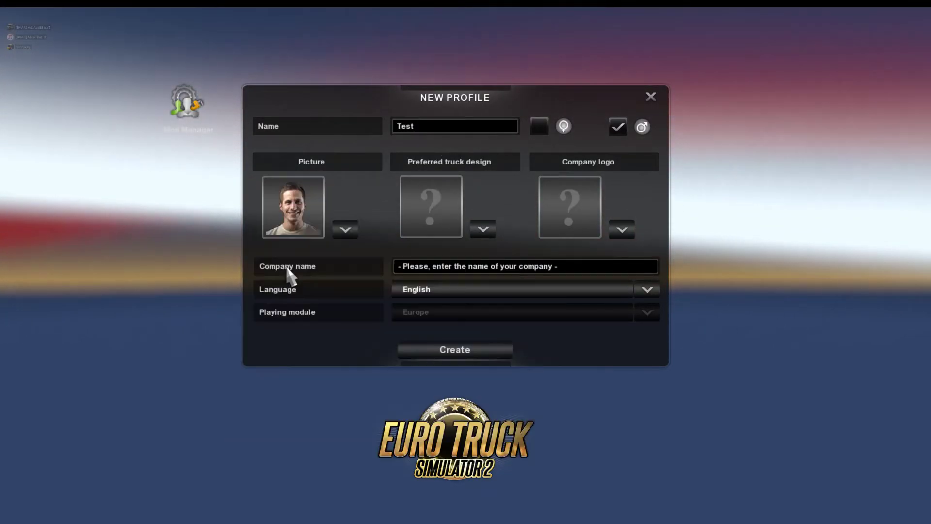
left_click(408, 232)
left_click(439, 402)
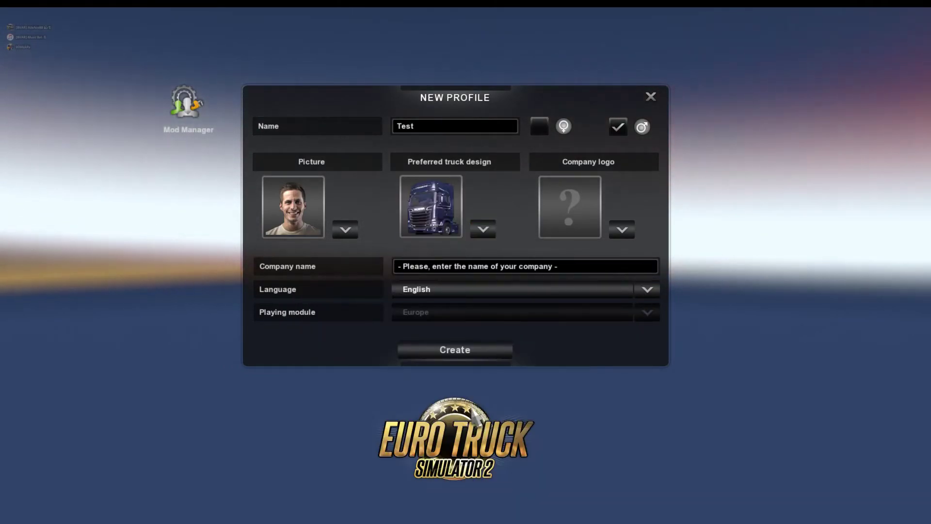
left_click(444, 233)
left_click(412, 416)
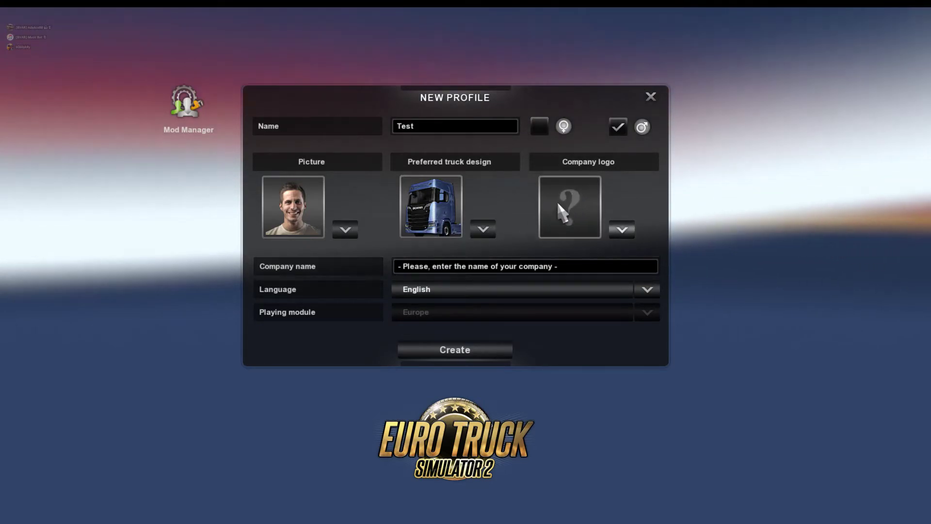
Step: Choose the blue Europe map company logo and enter eh as the company name
left_click(564, 224)
left_click(384, 281)
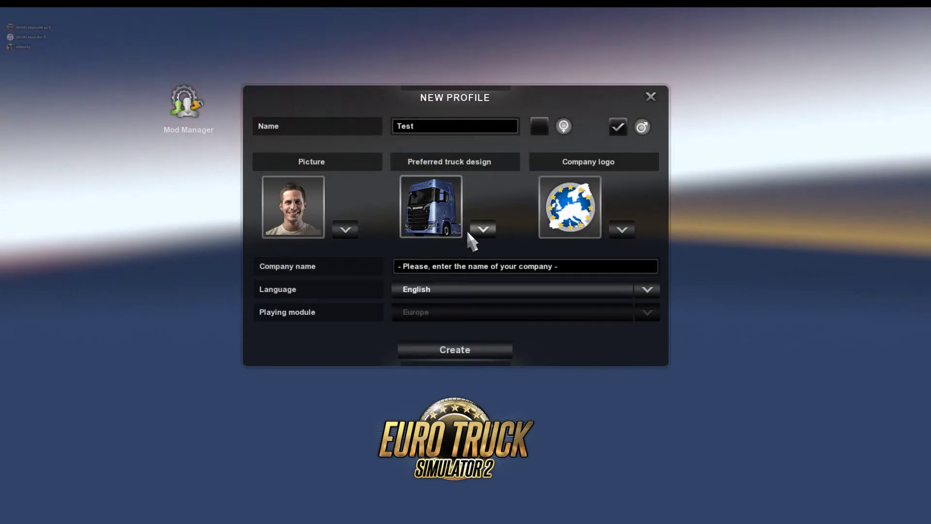
left_click(449, 268)
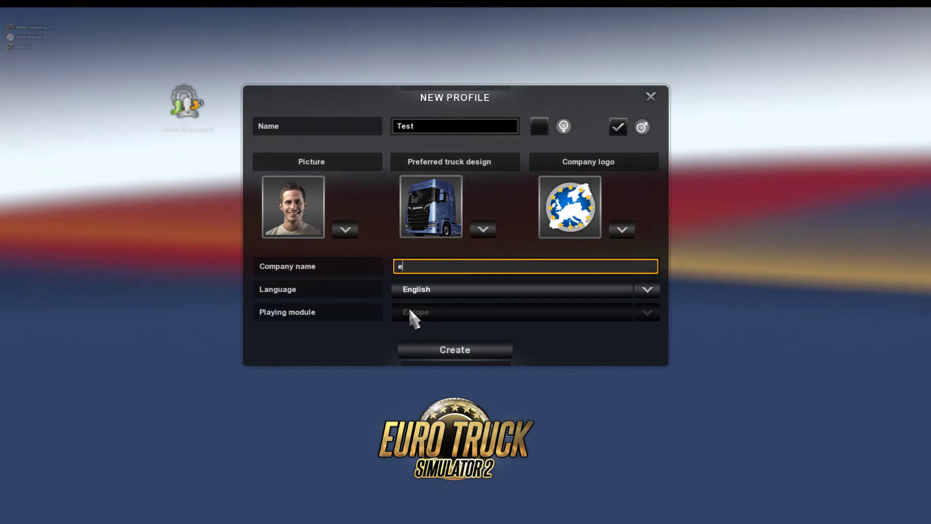
type("eh")
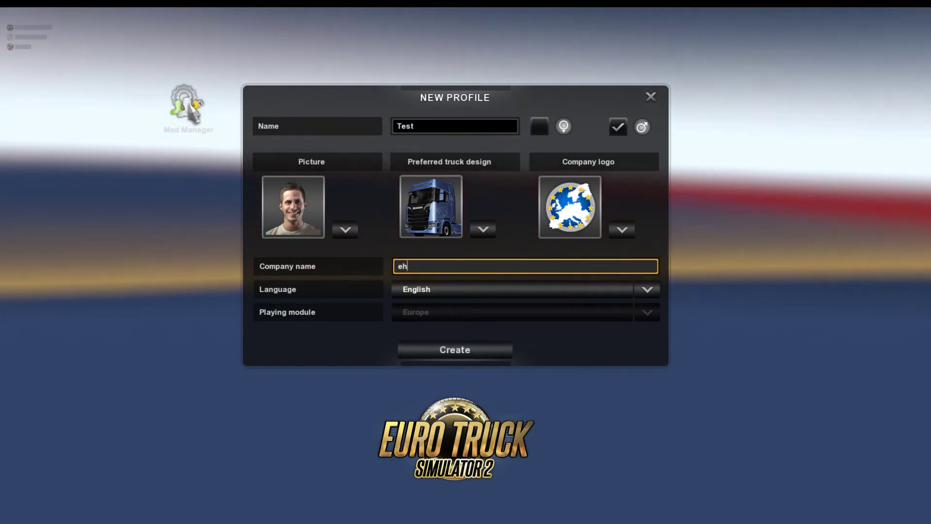
Step: Open the Mod Manager, find the ProMods 2.30 files and activate the ProMods Definition Package
left_click(178, 130)
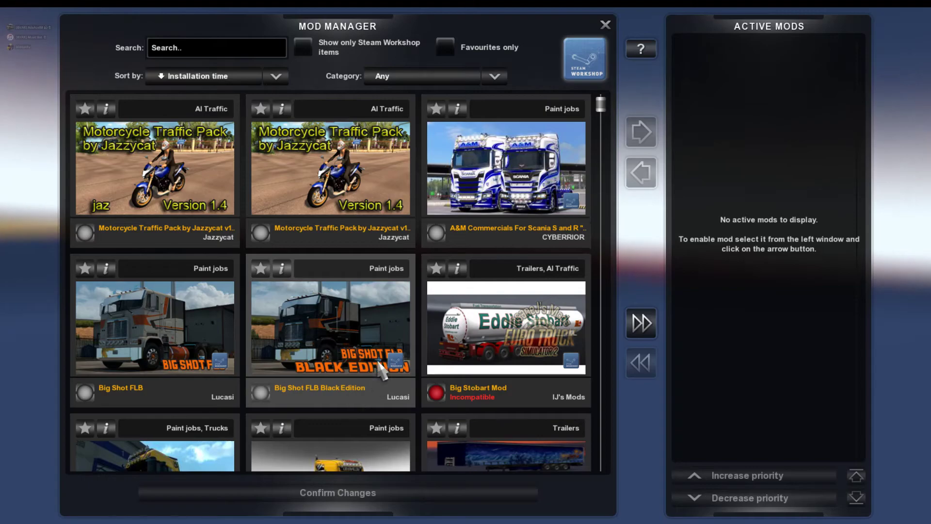
scroll(328, 338, "down", 2)
scroll(328, 338, "down", 13)
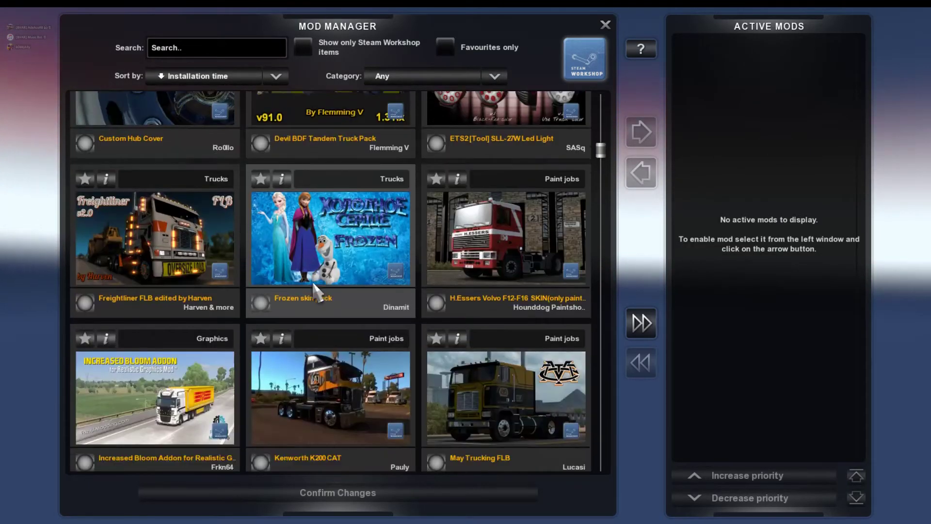
scroll(318, 290, "up", 2)
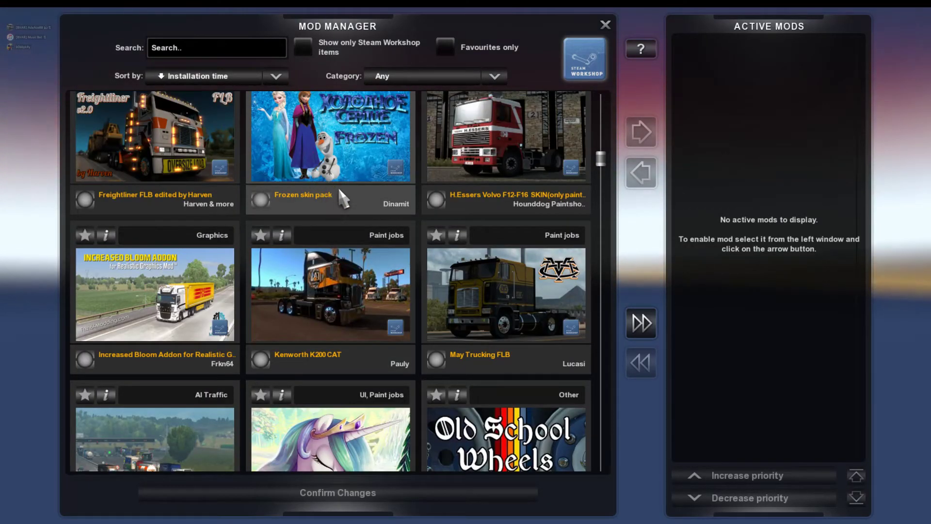
scroll(350, 167, "down", 6)
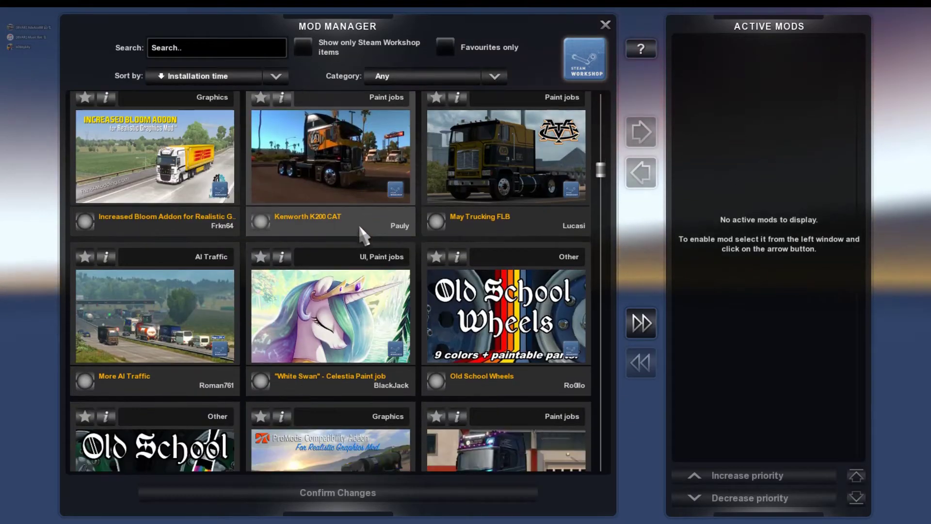
scroll(358, 238, "down", 6)
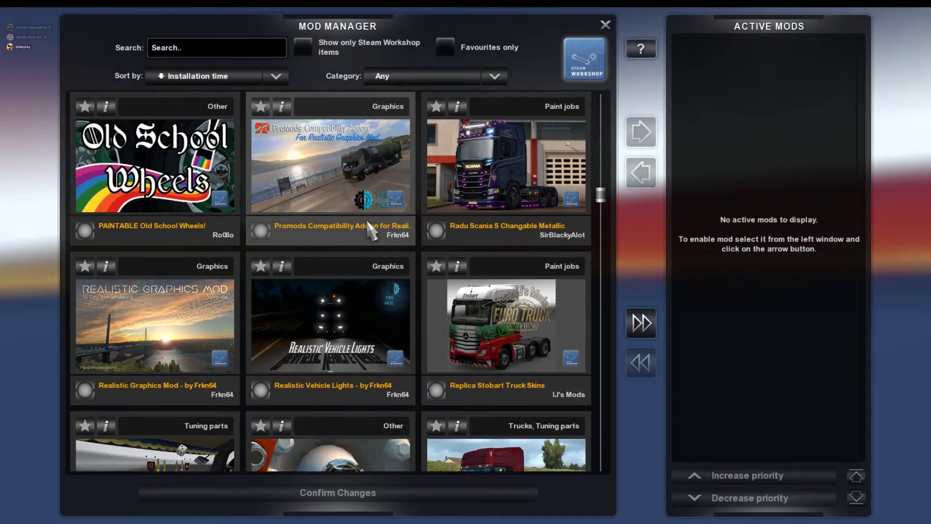
scroll(380, 224, "down", 8)
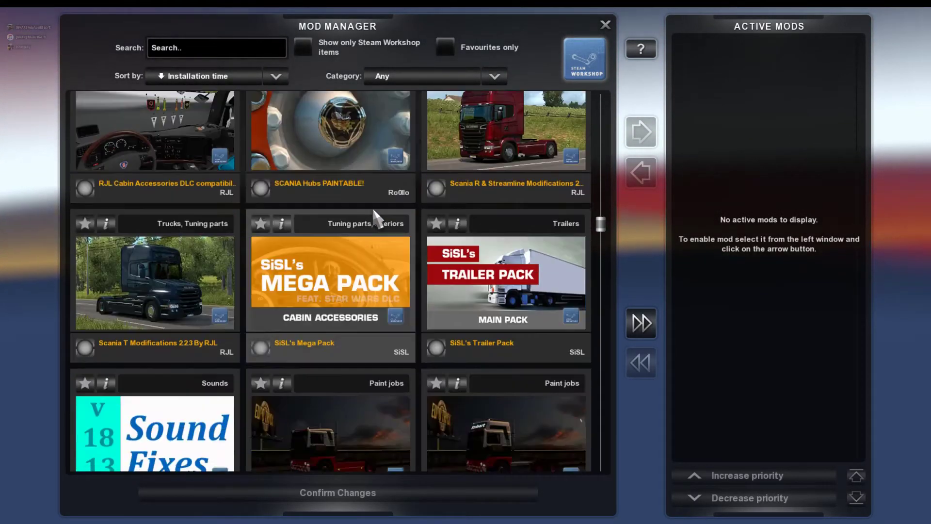
scroll(369, 220, "down", 13)
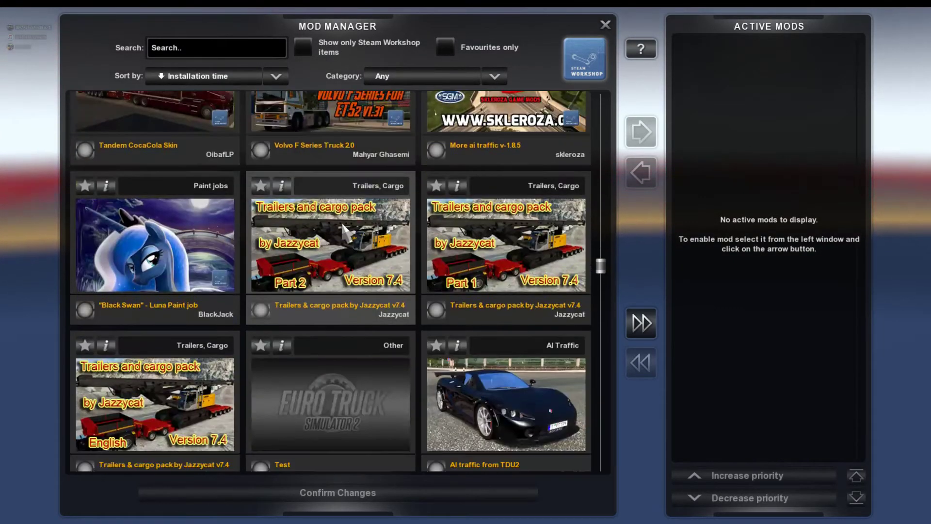
scroll(340, 242, "down", 13)
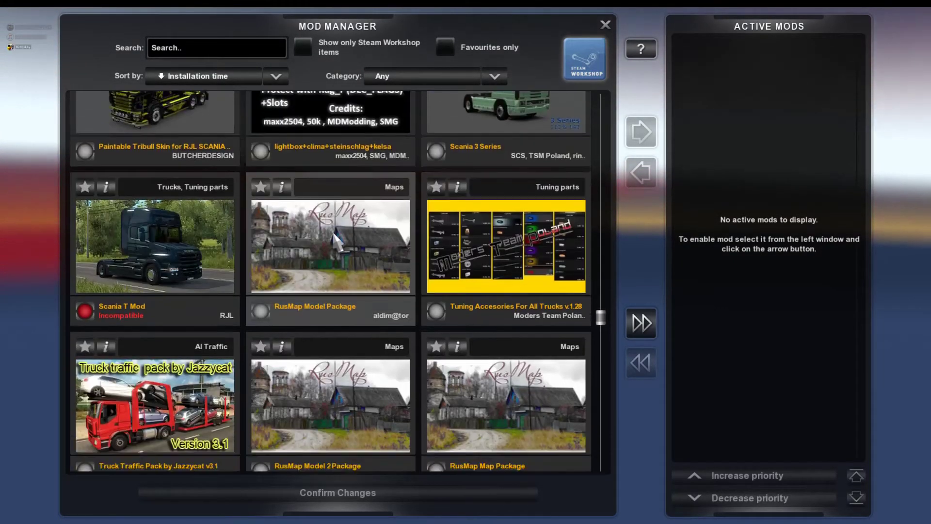
scroll(350, 250, "down", 4)
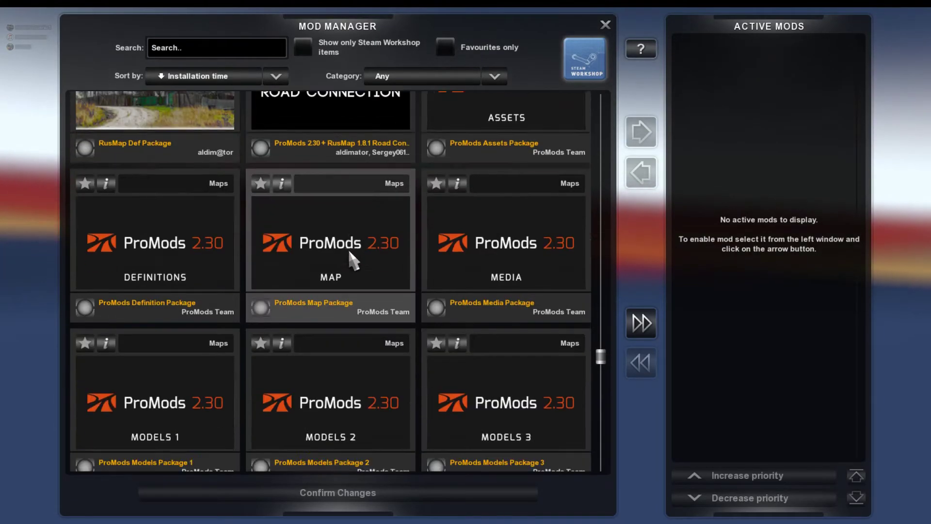
scroll(362, 260, "down", 1)
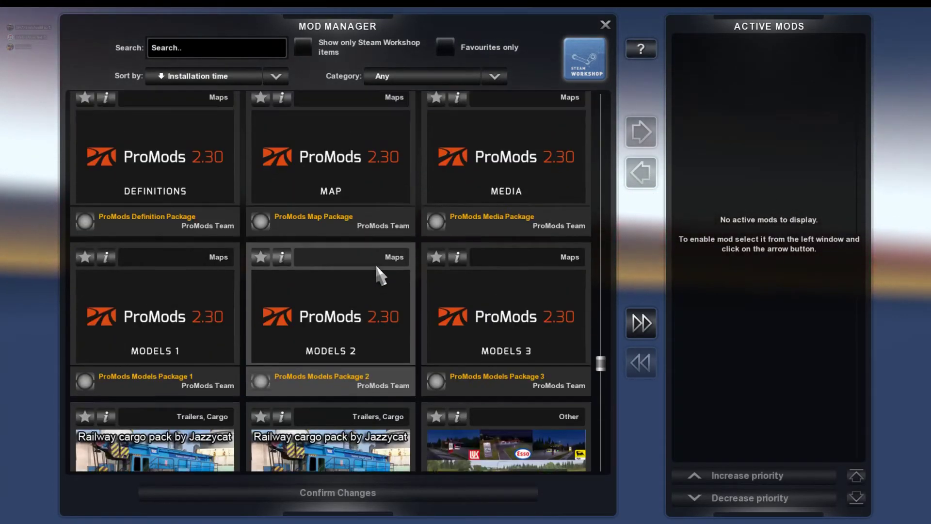
double_click(188, 213)
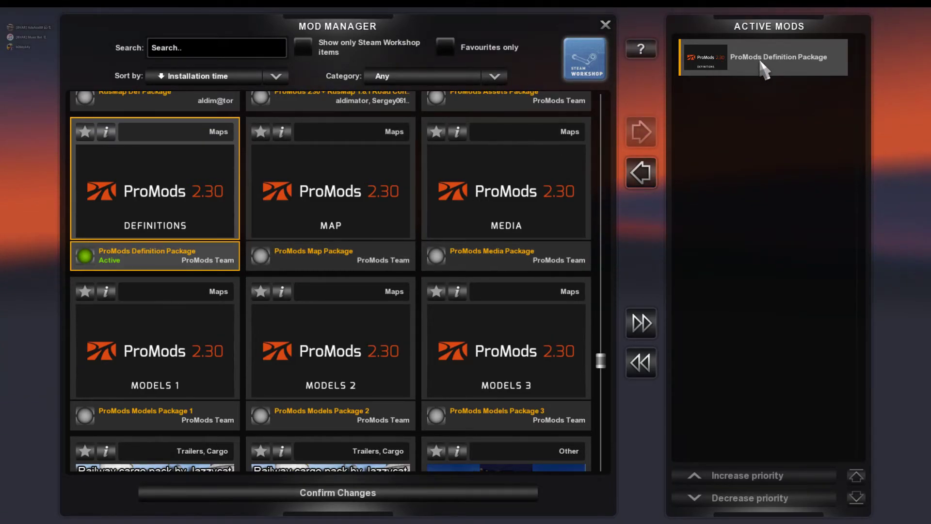
Step: Activate the ProMods Map Package and Media Package in that order, moving each to the lowest priority
double_click(333, 199)
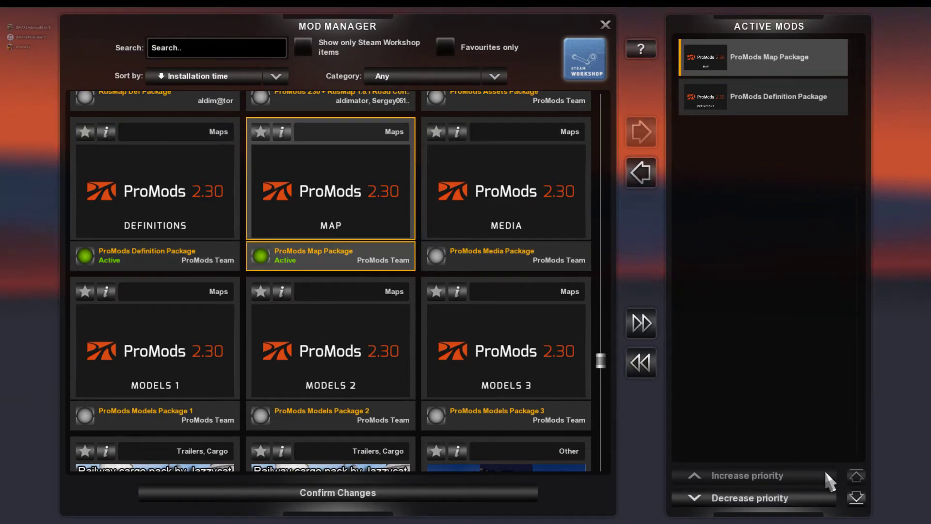
left_click(856, 498)
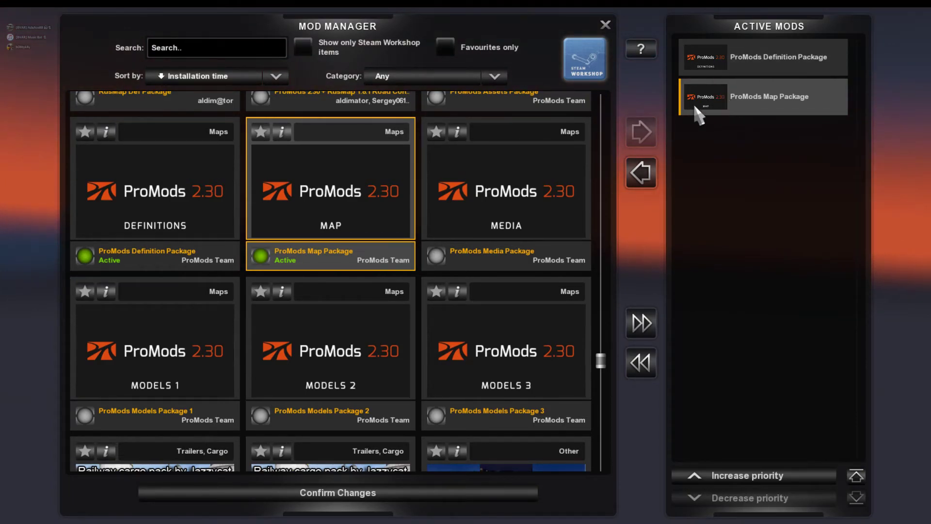
double_click(501, 203)
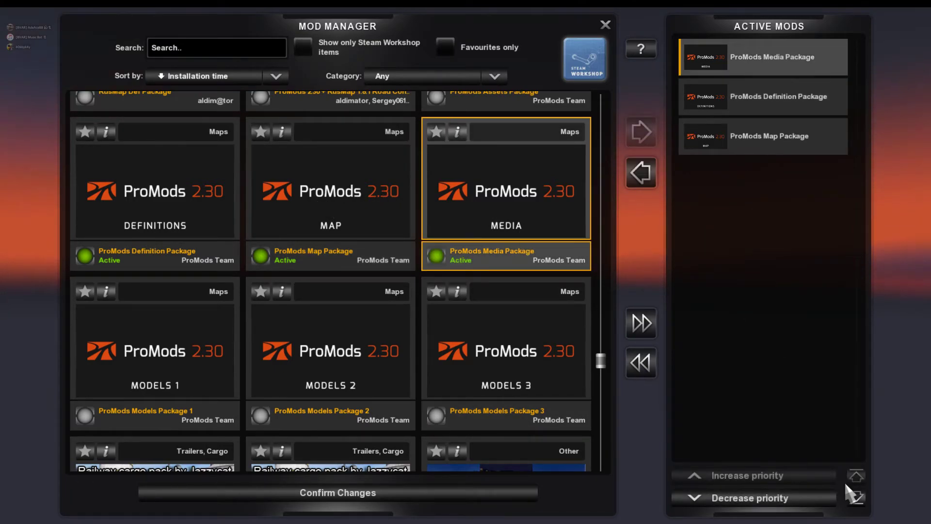
left_click(856, 498)
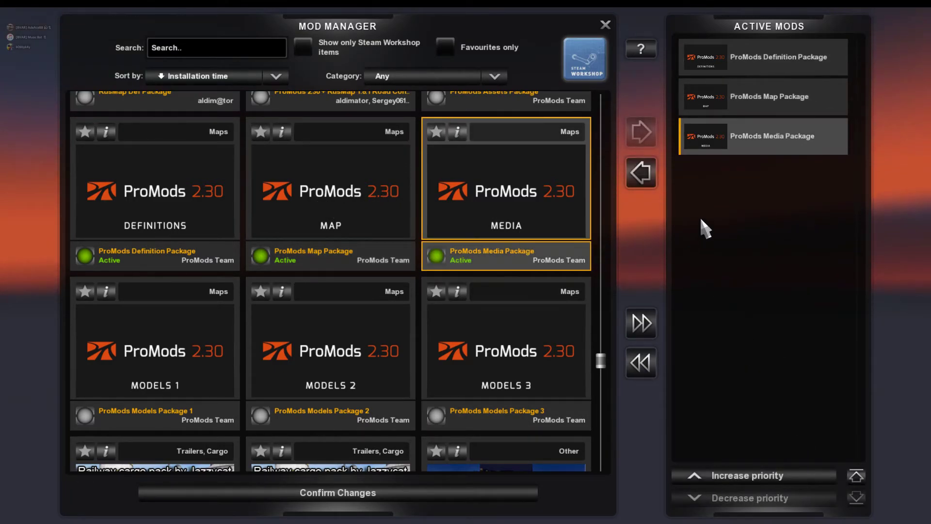
Step: Activate ProMods Models Packages 3, 2 and 1 in that order, moving each to the lowest priority
double_click(515, 341)
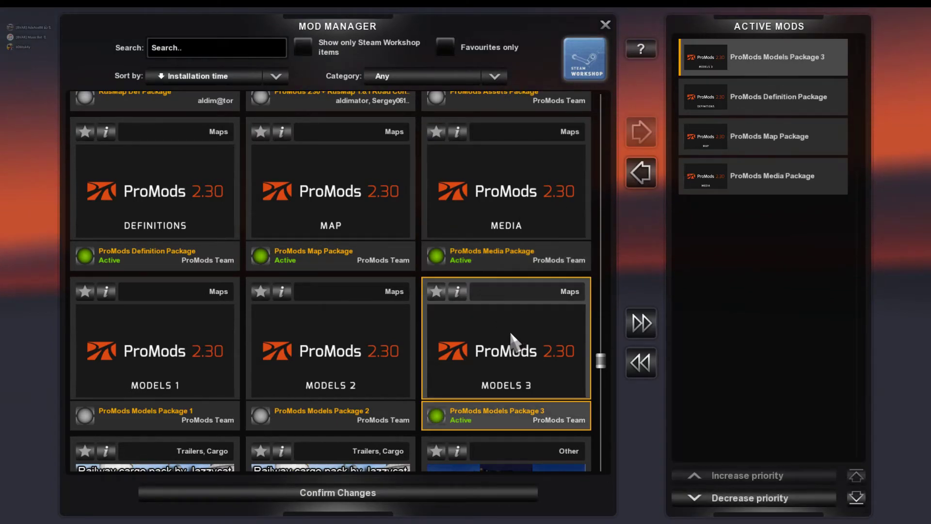
left_click(856, 496)
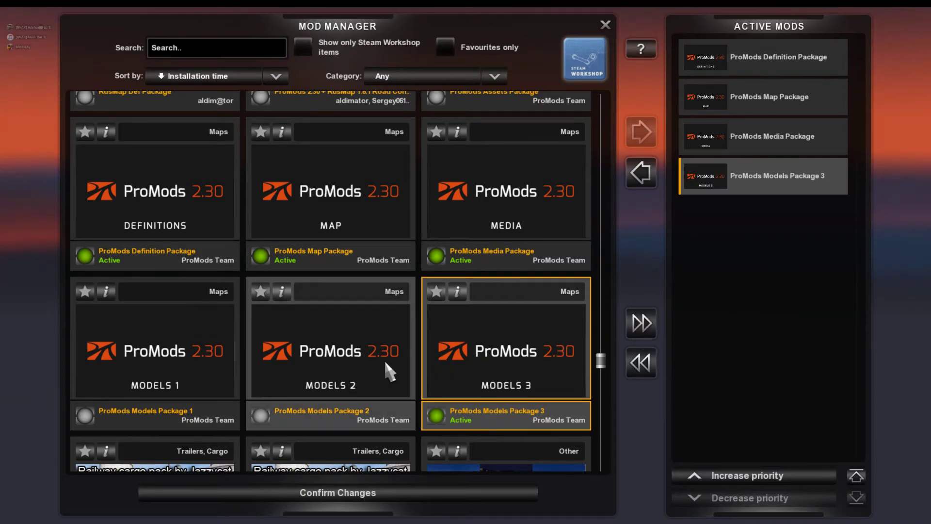
double_click(373, 353)
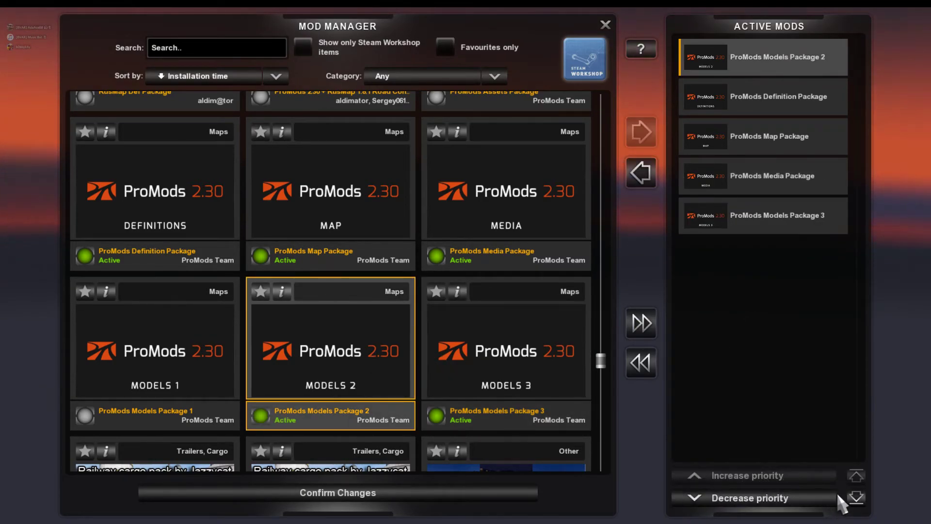
left_click(855, 496)
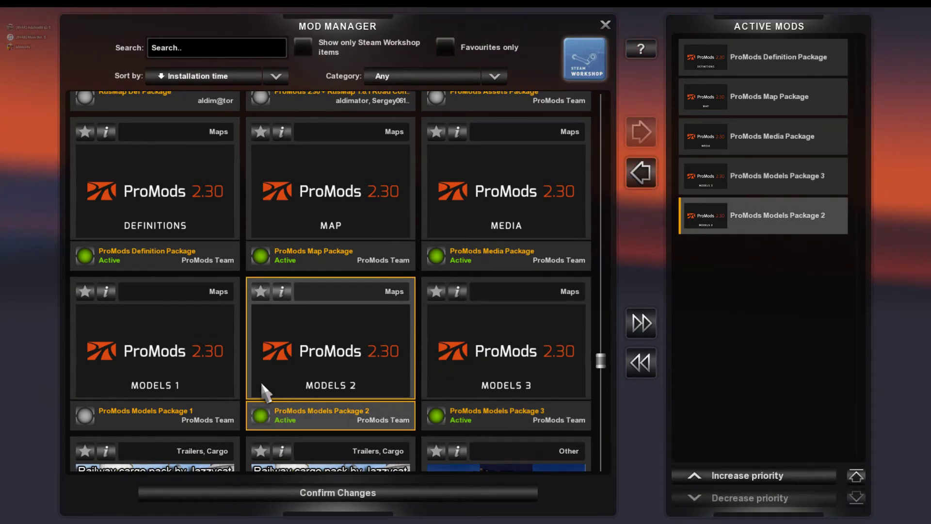
double_click(173, 376)
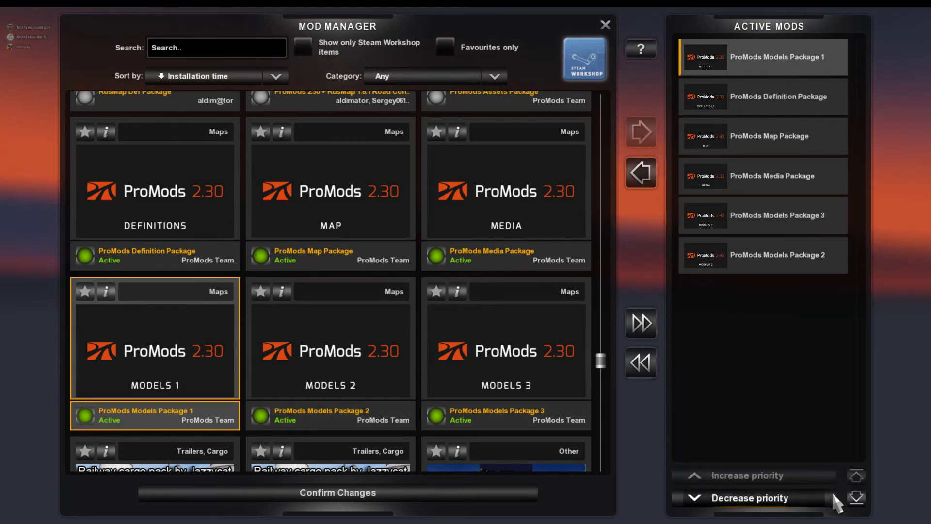
left_click(856, 496)
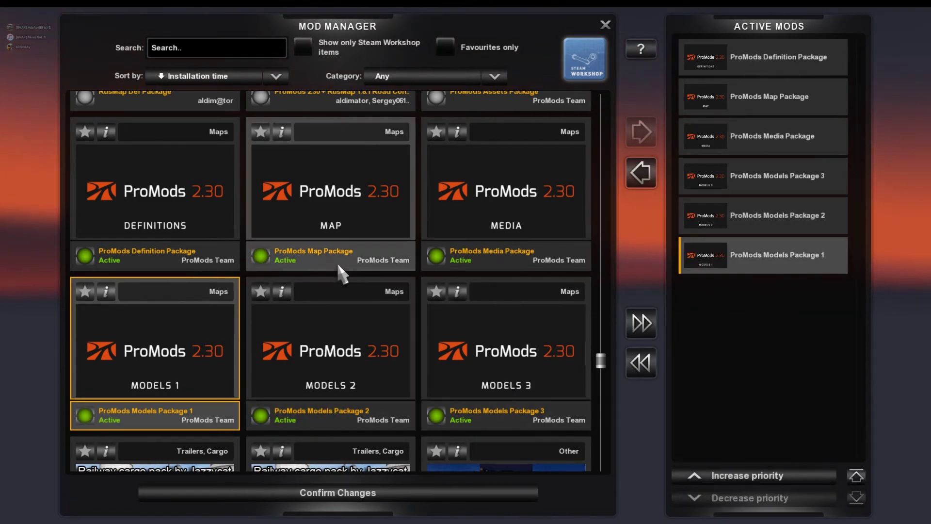
Step: Activate the ProMods Assets Package at the lowest priority and confirm the mod changes
scroll(378, 258, "down", 1)
scroll(356, 281, "up", 3)
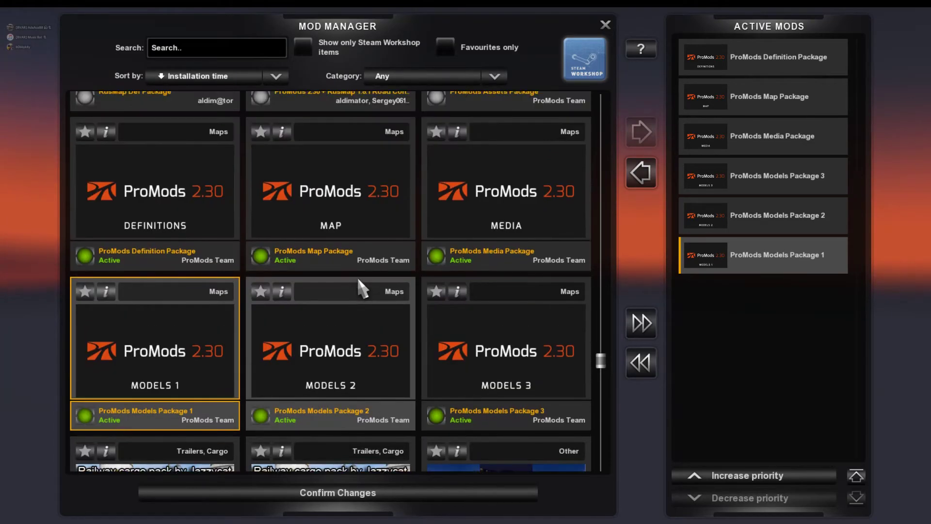
scroll(344, 288, "up", 1)
double_click(492, 202)
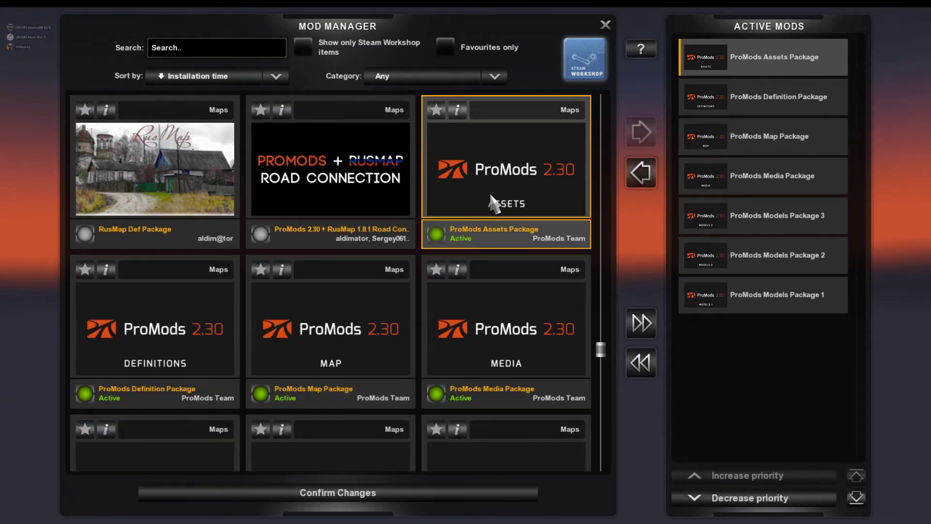
left_click(848, 495)
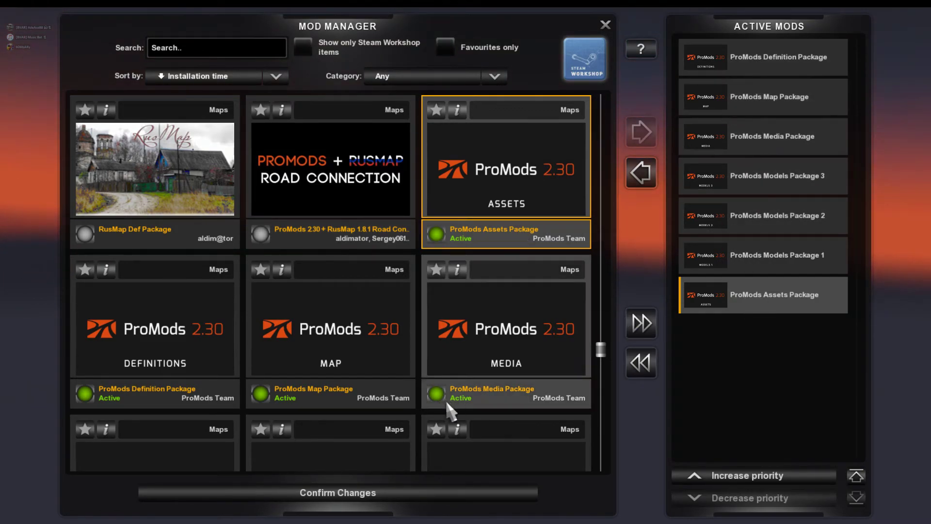
left_click(408, 490)
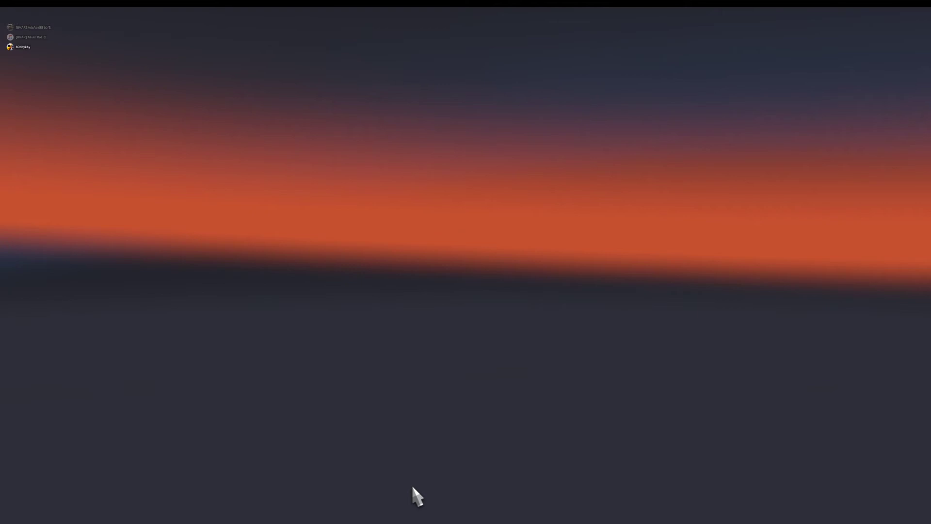
Step: Create the profile and skip the input wizard to reach the headquarter selection map
left_click(454, 358)
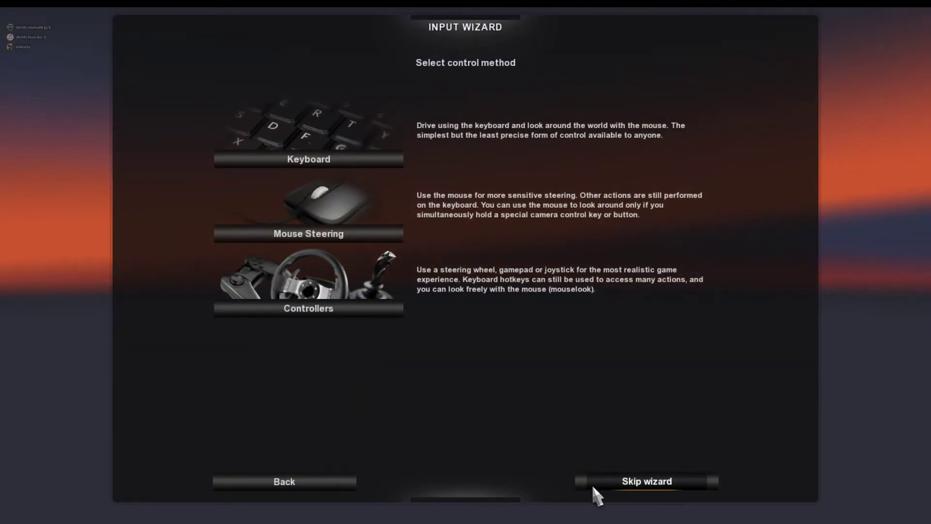
left_click(604, 479)
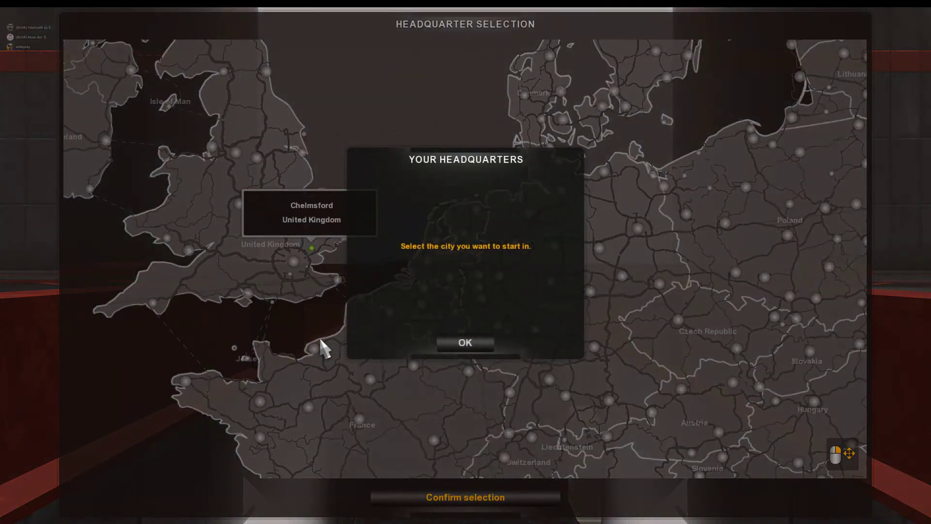
left_click(483, 348)
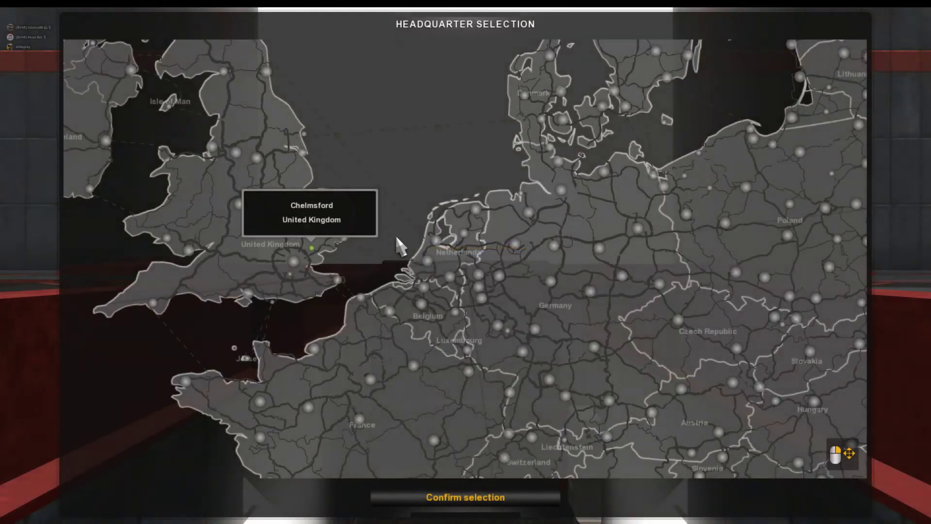
Step: Examine the headquarter selection map across the British Isles, southeastern Europe, Cyprus, Scandinavia, the Baltic states and Russia
left_click_drag(401, 182, 518, 173)
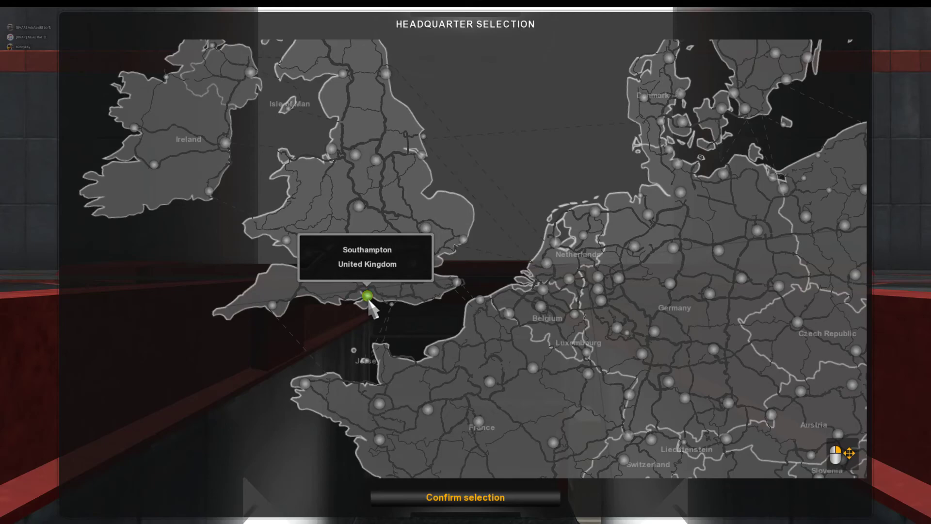
left_click_drag(449, 228, 388, 228)
left_click_drag(427, 165, 207, 77)
left_click_drag(289, 287, 92, 156)
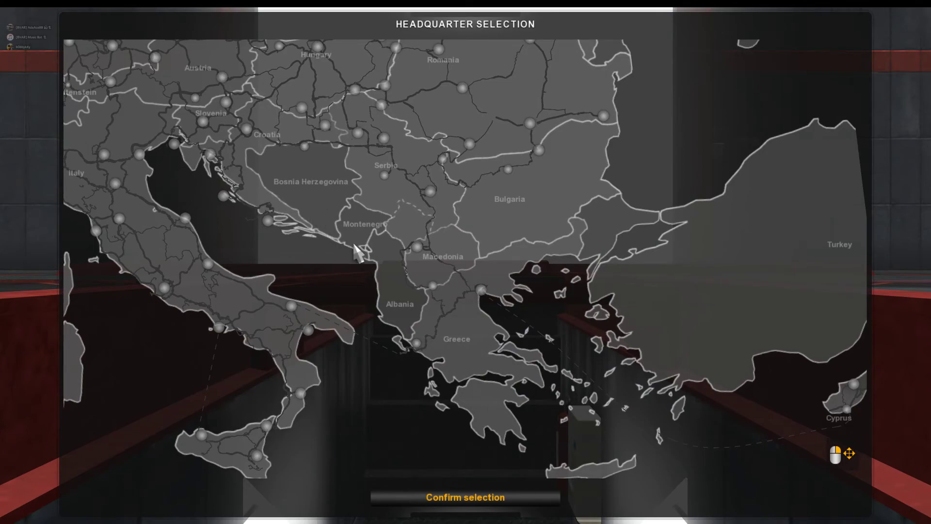
left_click_drag(544, 312, 340, 290)
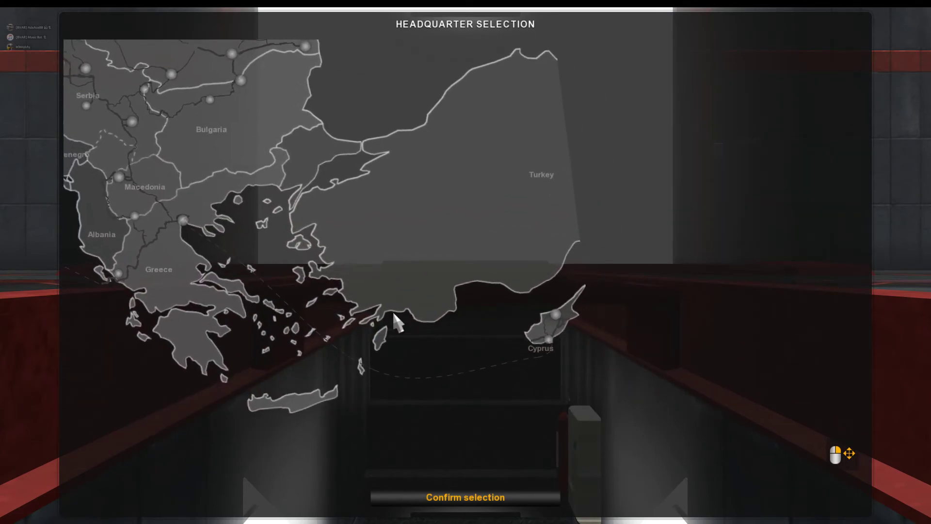
left_click_drag(265, 271, 416, 378)
left_click_drag(277, 194, 326, 388)
mouse_move(344, 186)
left_mouse_down()
mouse_move(300, 382)
mouse_move(311, 448)
left_mouse_up()
left_click_drag(242, 214, 421, 385)
mouse_move(344, 293)
left_mouse_down()
mouse_move(479, 437)
mouse_move(463, 523)
mouse_move(454, 495)
mouse_move(591, 284)
left_mouse_up()
left_click_drag(358, 329, 584, 309)
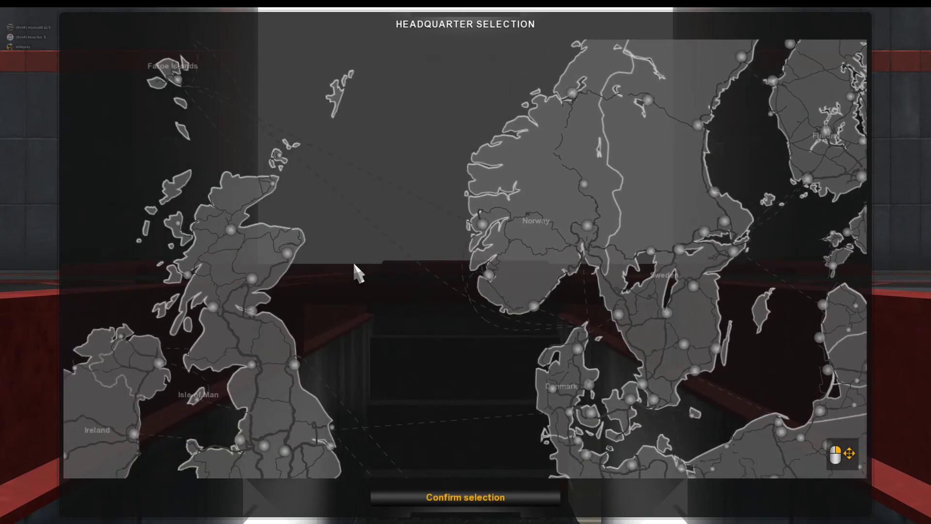
left_click_drag(356, 268, 606, 332)
left_click_drag(427, 417, 222, 231)
left_click_drag(616, 296, 247, 237)
left_click_drag(485, 242, 173, 221)
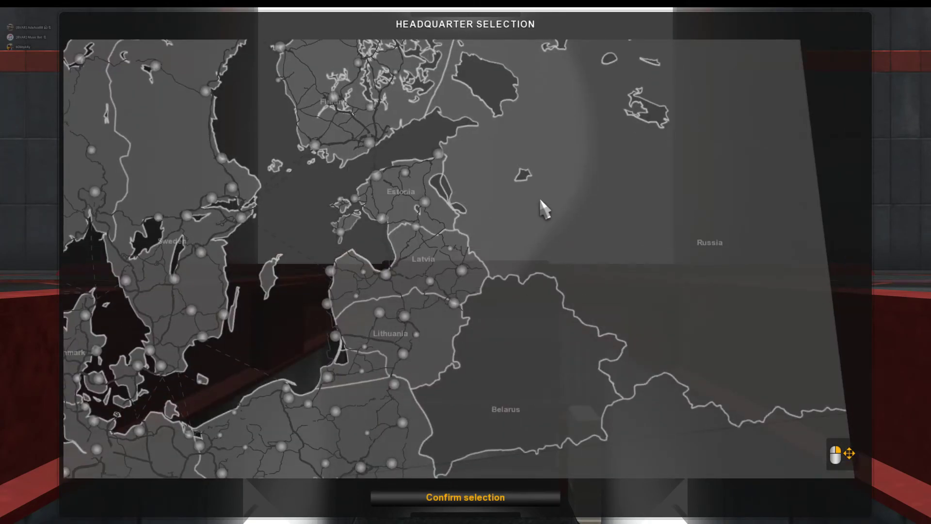
left_click_drag(267, 234, 490, 157)
left_click_drag(215, 232, 178, 245)
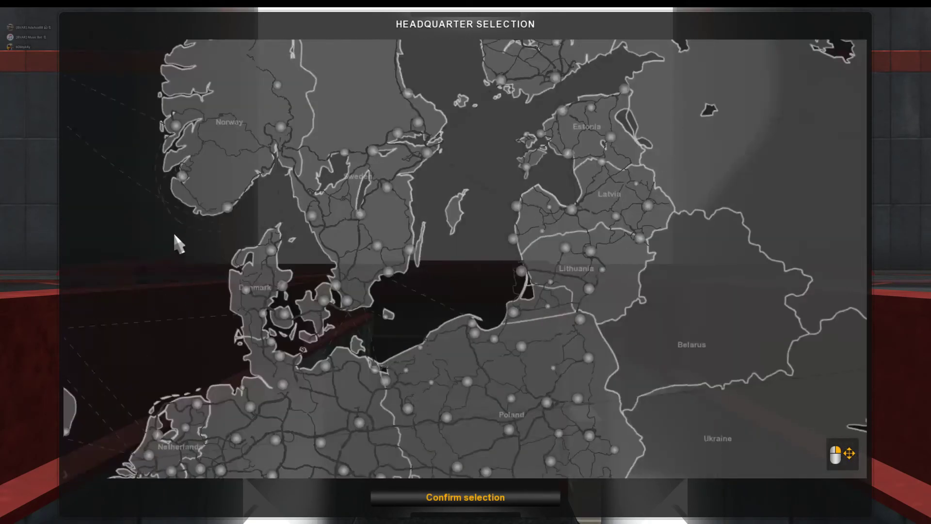
left_click_drag(681, 347, 328, 317)
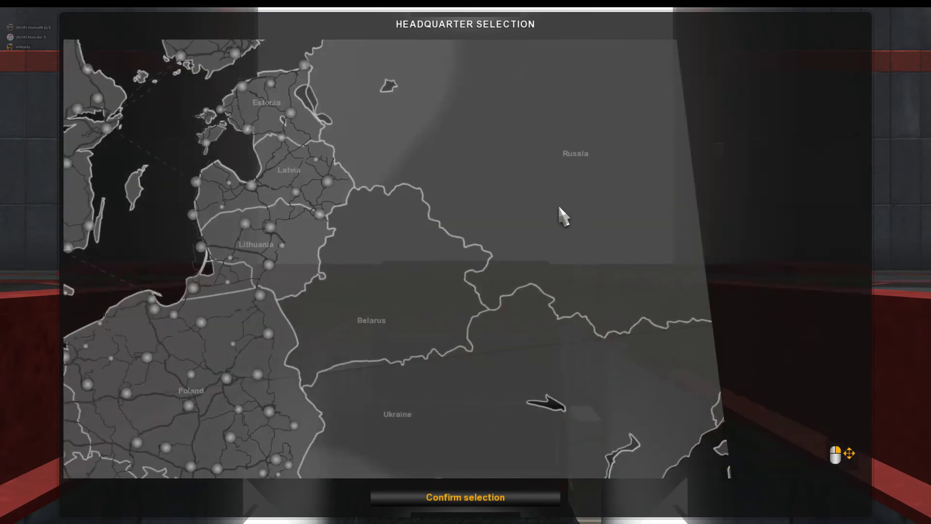
Step: Confirm the preselected headquarter on England's south coast and decline the tutorial
left_click_drag(488, 208, 603, 202)
mouse_move(546, 224)
left_mouse_down()
mouse_move(590, 239)
mouse_move(750, 210)
left_mouse_up()
left_click_drag(672, 235, 862, 145)
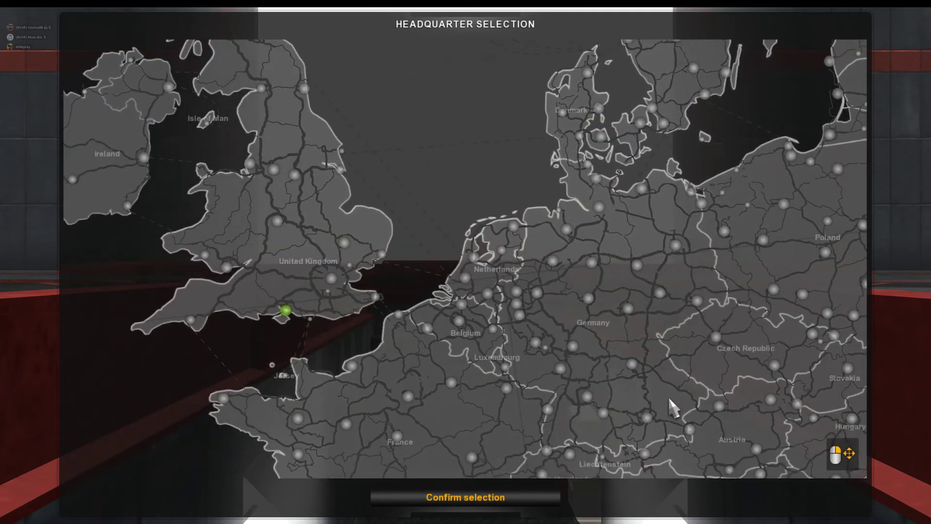
left_click(476, 507)
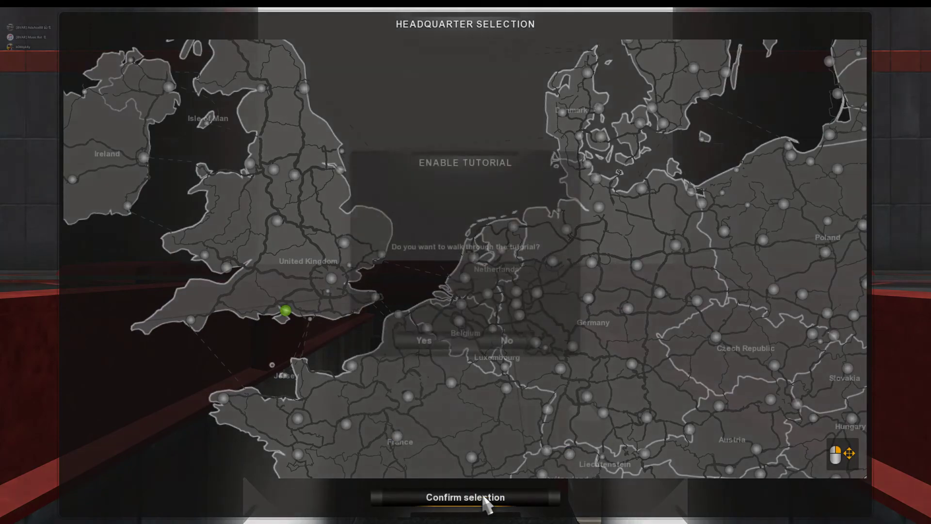
left_click(508, 343)
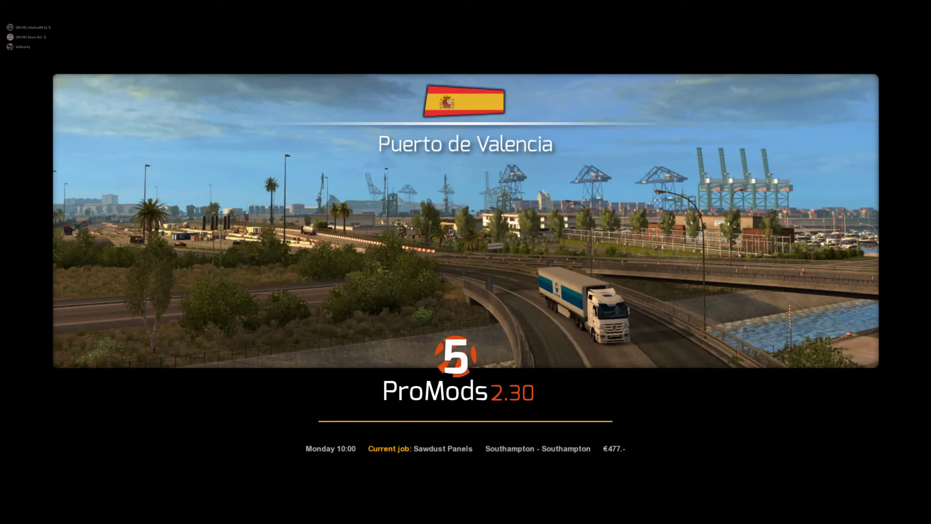
Step: View the loaded game from the truck's cab and return to the main menu
key("Escape")
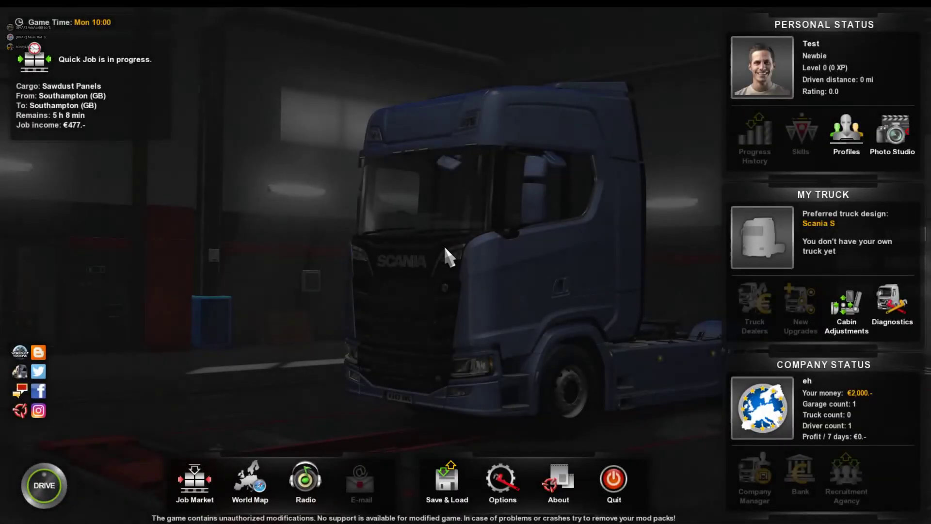
key("Escape")
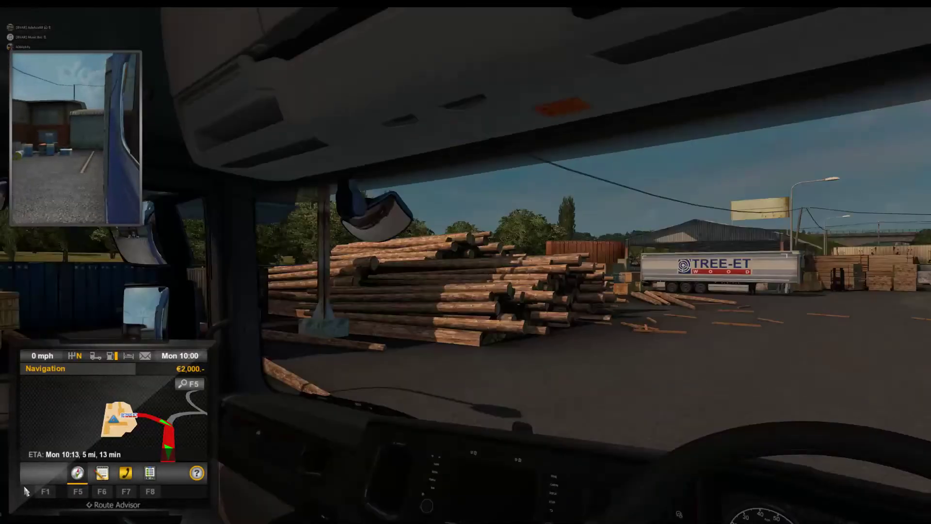
key("Escape")
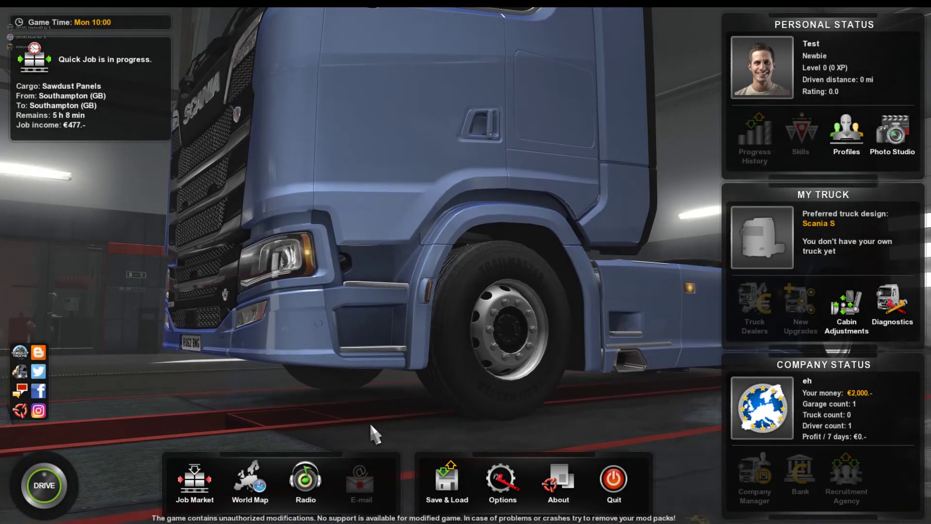
Step: Switch from the game to the Discord window with the #trucking-general channel
key("alt+Tab")
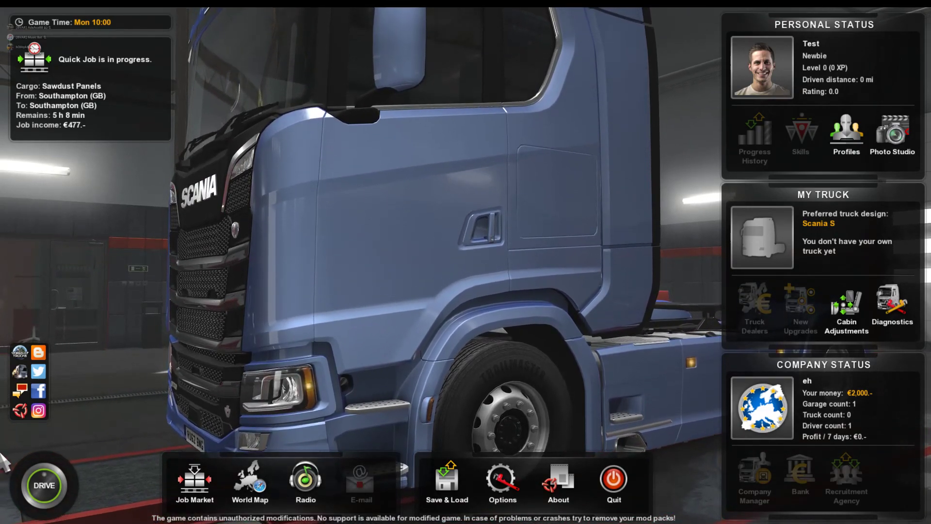
key("alt+Tab")
key("alt+Tab")
key("alt+Tab")
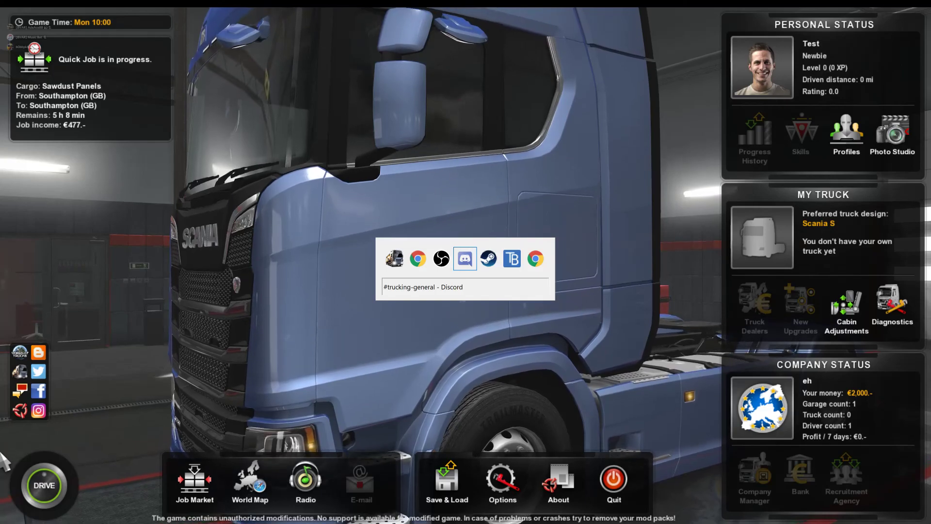